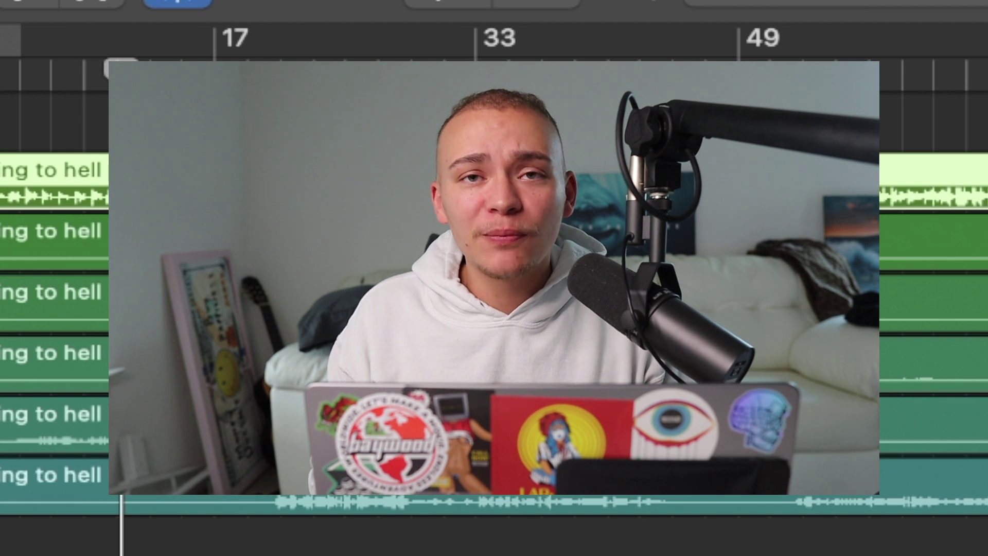
- Set the cycle range to bars 5 to 21 and play the song from the start of that range
left_click_drag(4, 51, 216, 41)
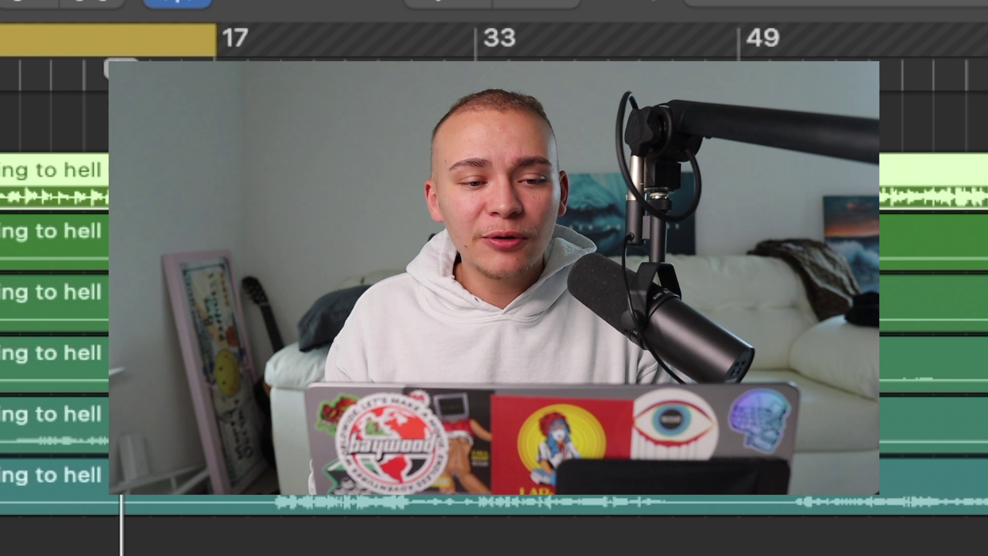
left_click_drag(2, 45, 30, 45)
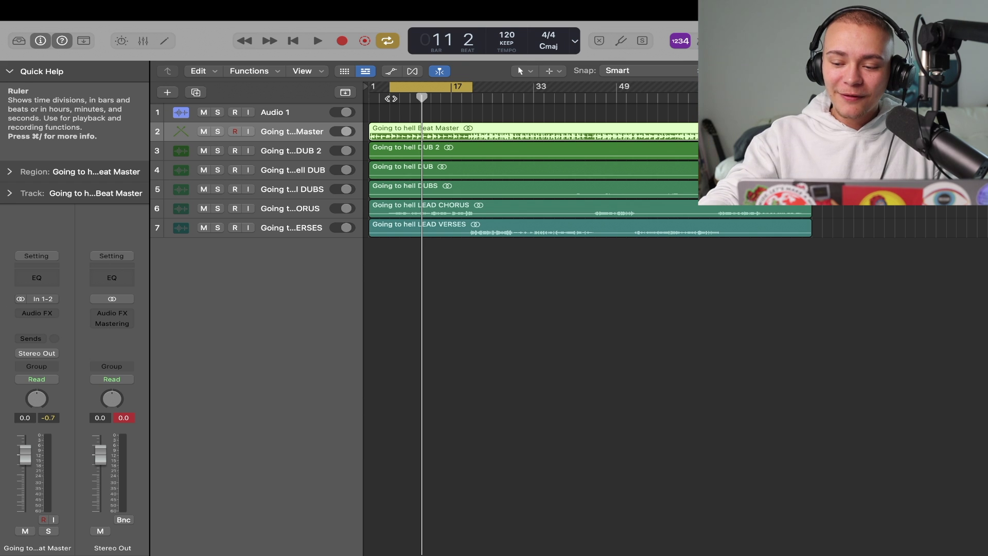
double_click(391, 99)
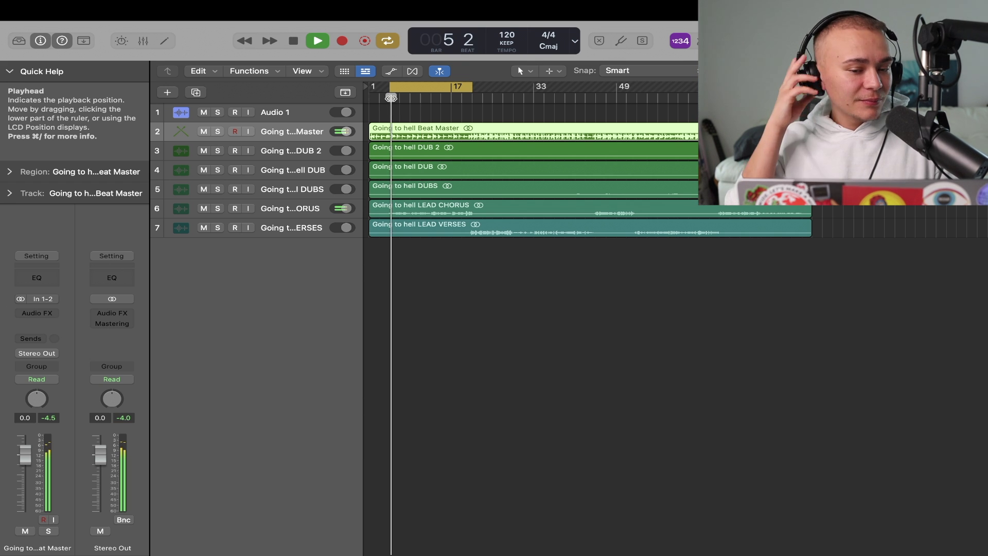
- Extend the end of the cycle range to bar 29
scroll(403, 119, "up", 5)
scroll(403, 119, "down", 5)
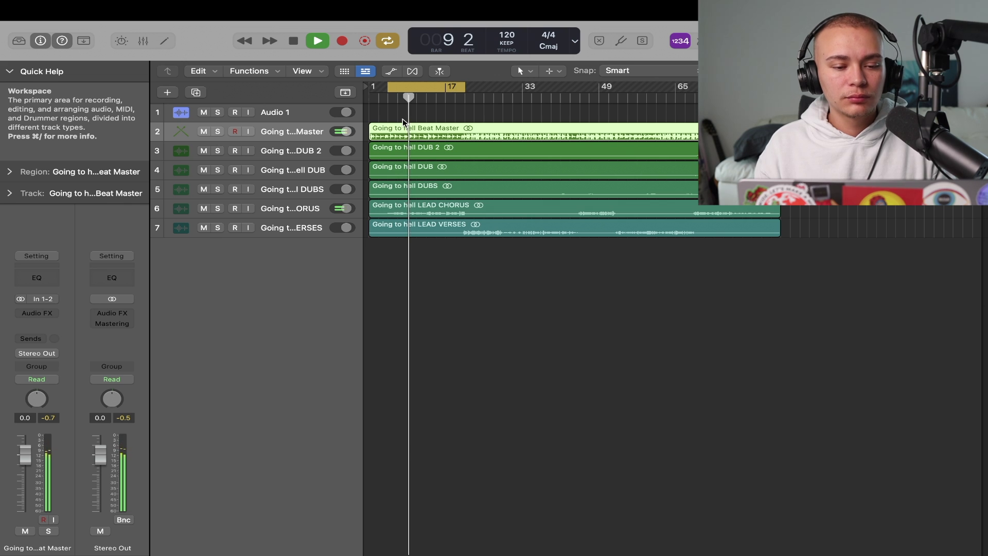
mouse_move(464, 92)
left_mouse_down()
mouse_move(502, 92)
mouse_move(460, 97)
left_mouse_up()
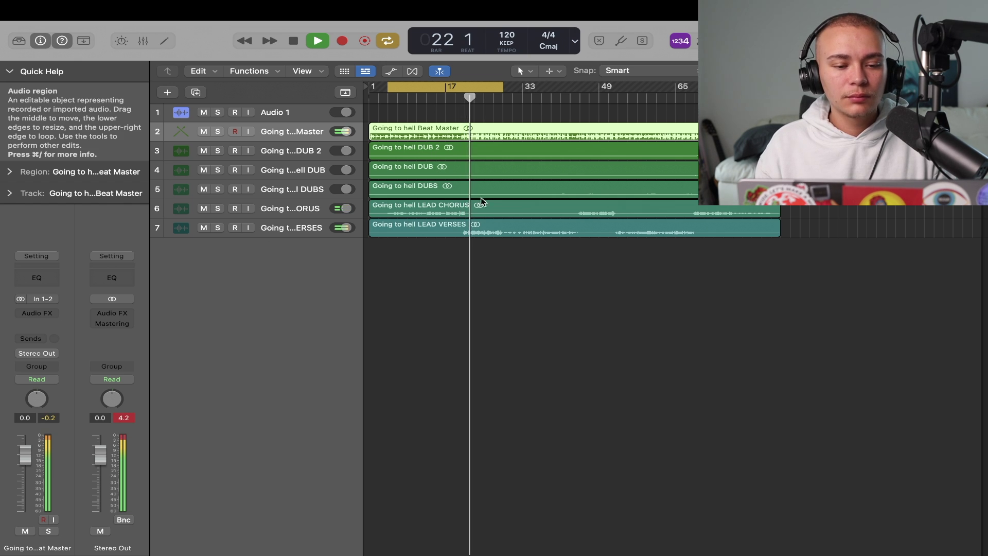
- Group the LEAD CHORUS and LEAD VERSES tracks into a summing stack
left_click_drag(892, 71, 903, 71)
scroll(580, 310, "down", 1)
left_click(297, 336)
left_click(298, 383, "shift")
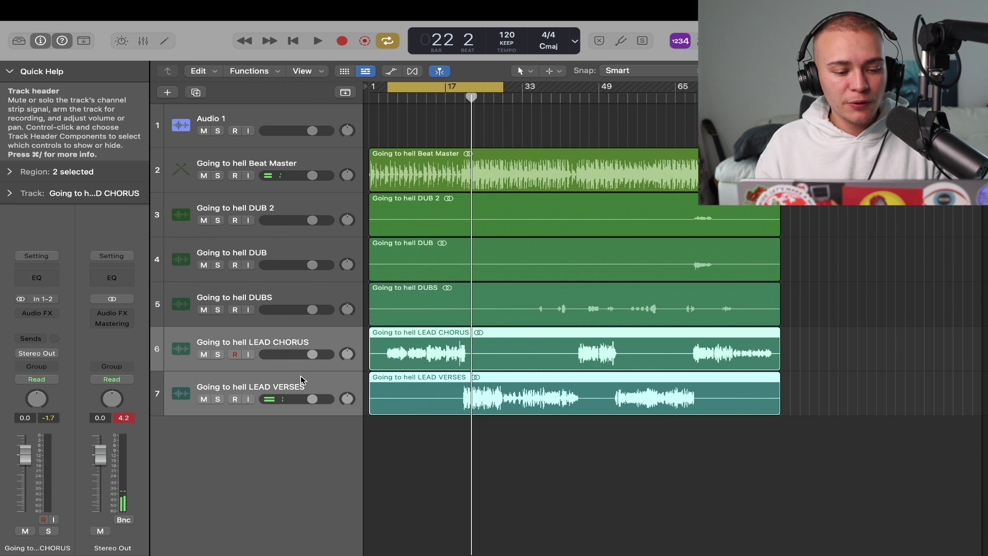
right_click(303, 383)
left_click(353, 390)
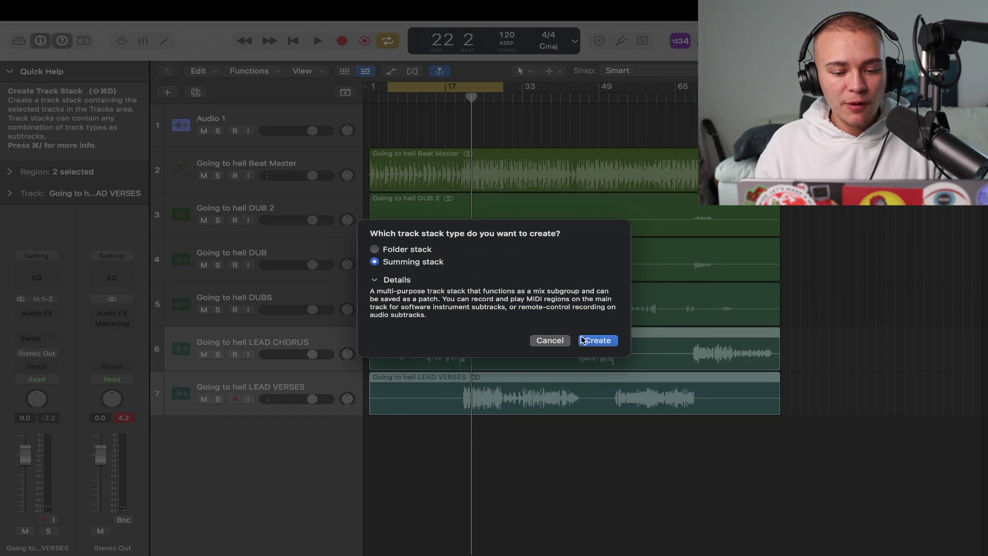
left_click(584, 338)
scroll(447, 359, "up", 1)
left_click(502, 363)
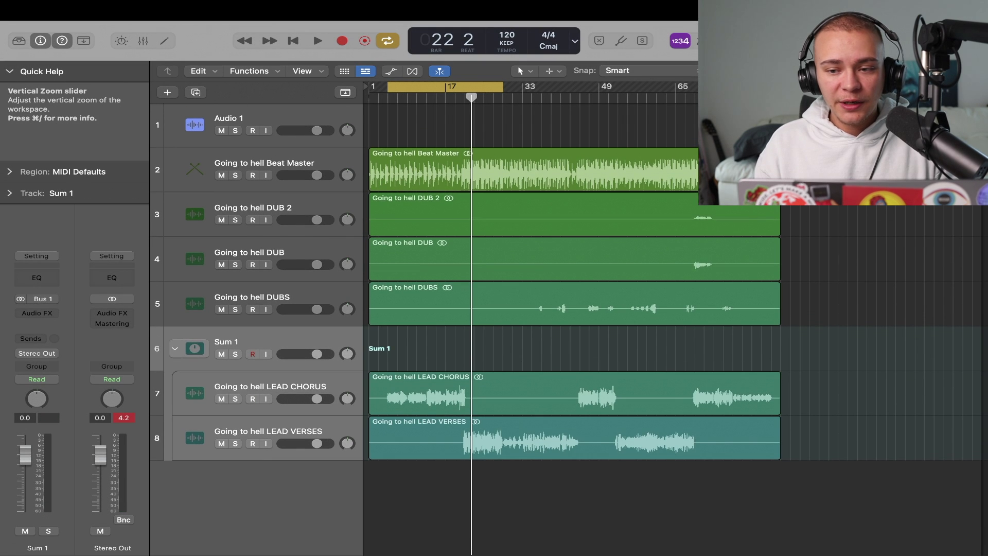
- Split the LEAD VERSES region at bars 19 and 29 with the Scissors tool and set the middle piece's gain to -2.6 dB
left_click_drag(904, 71, 912, 71)
scroll(566, 360, "down", 4)
key("super+Right")
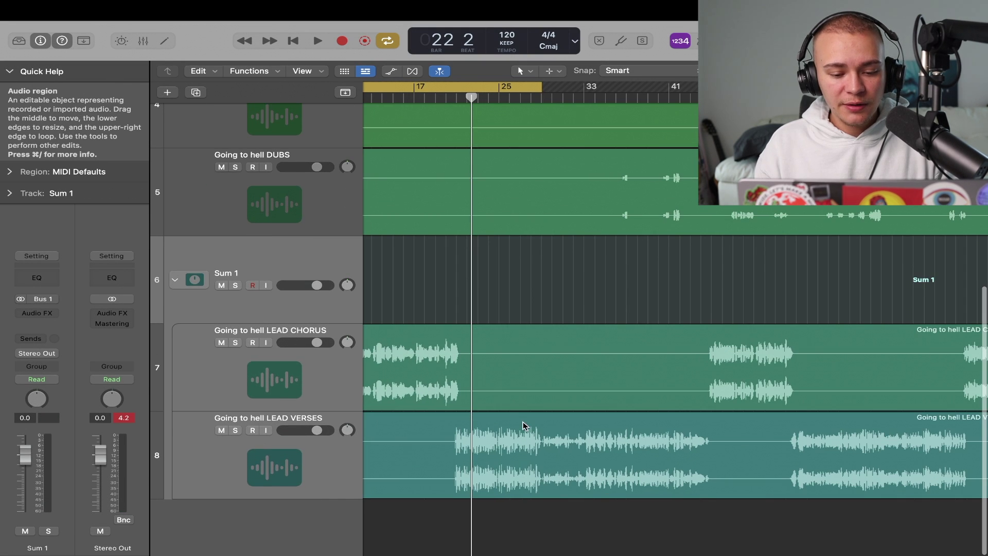
left_click(552, 71)
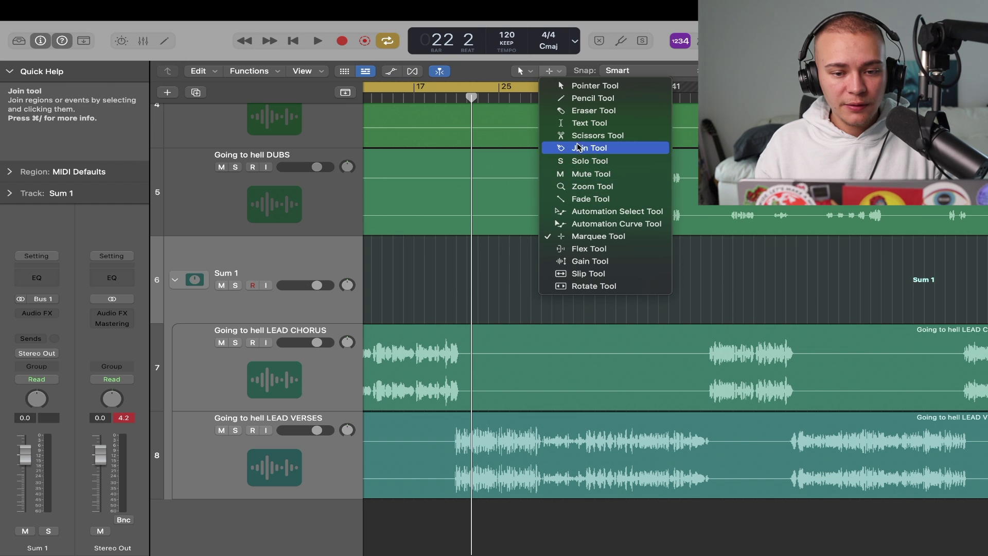
left_click(597, 135)
left_click(543, 448)
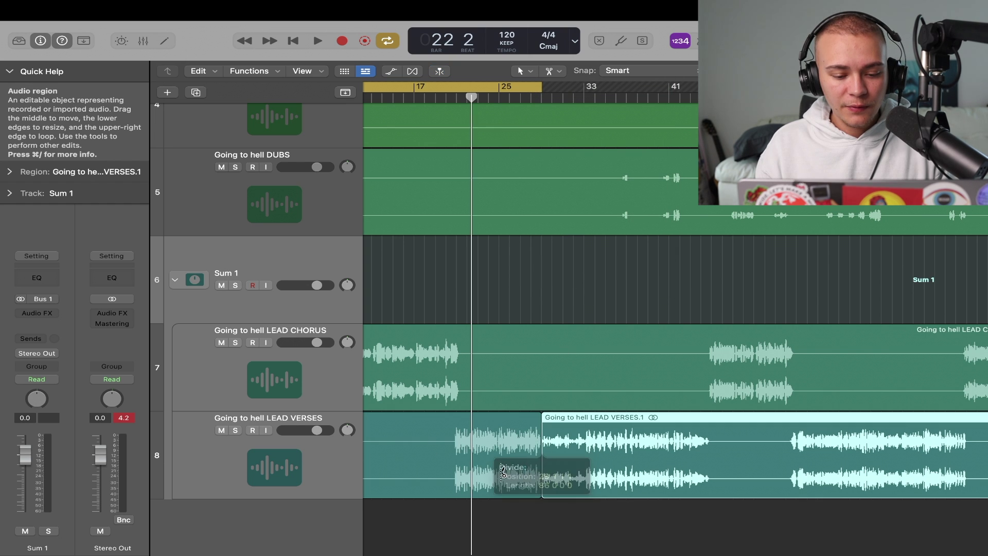
left_click(437, 451)
left_click(17, 170)
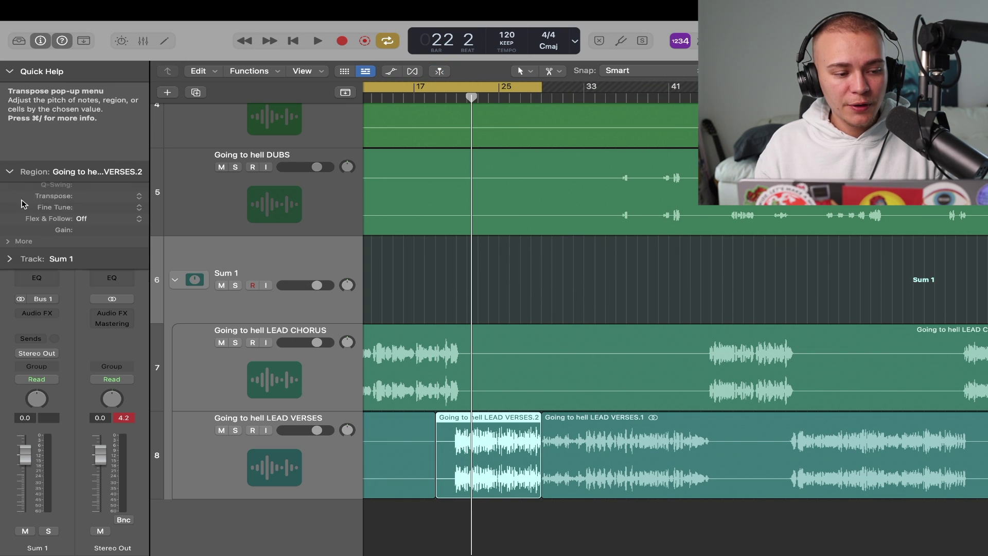
scroll(518, 381, "left", 5)
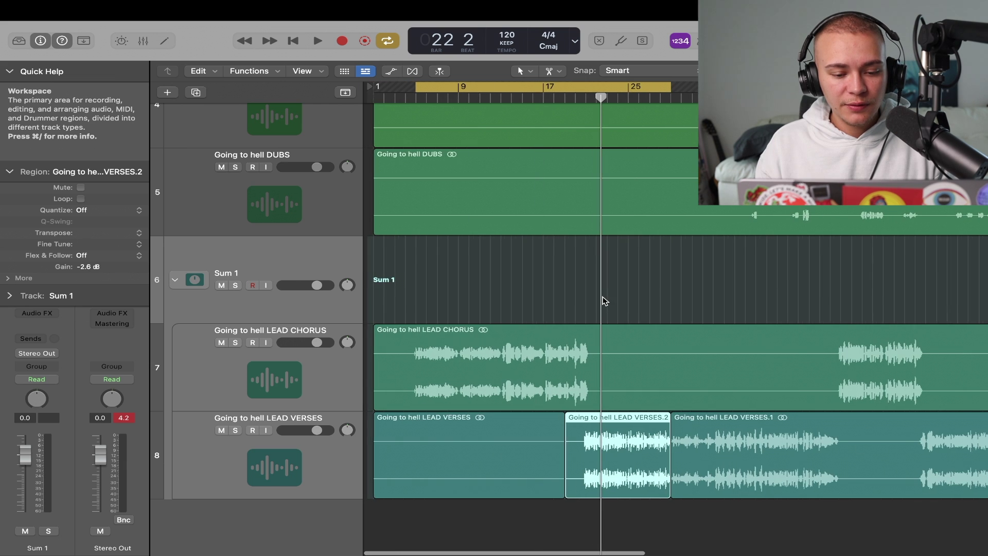
- Split the LEAD CHORUS region at bars 17 and 23 and set the middle piece's gain to -1.4 dB
left_click(541, 359)
left_click(602, 368)
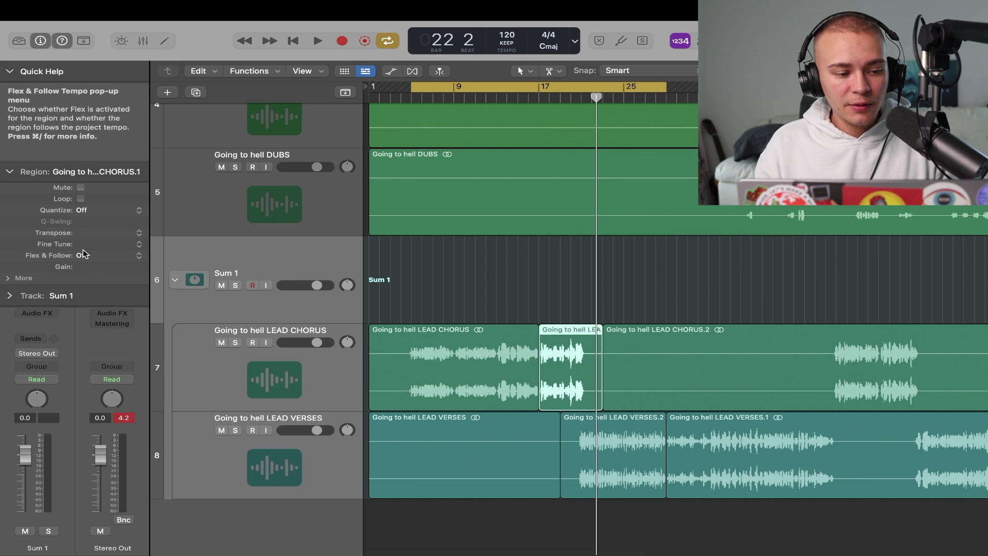
left_click_drag(82, 266, 83, 269)
- Split off the LEAD CHORUS section between bars 13 and 14 and set its gain to -1.6 dB
scroll(589, 364, "up", 5)
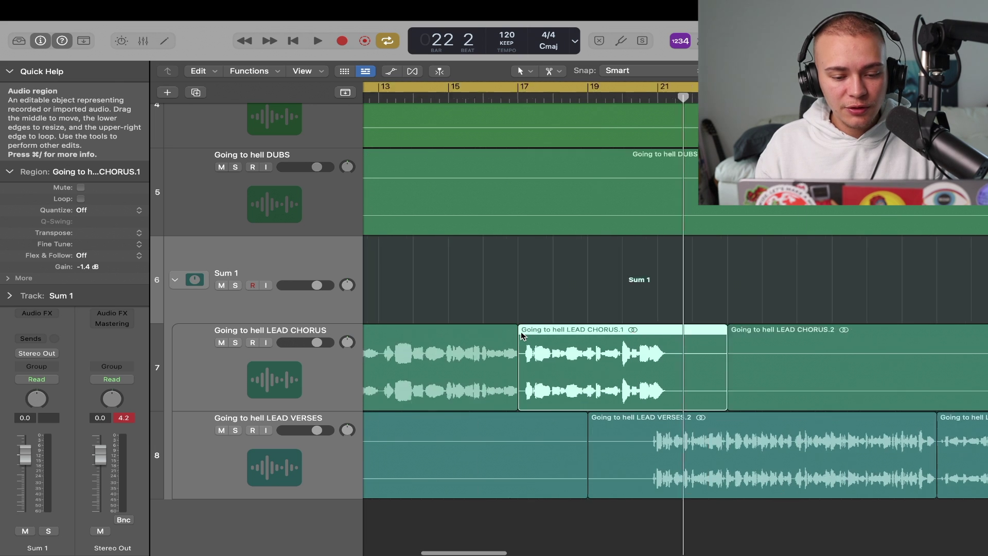
left_click(519, 356)
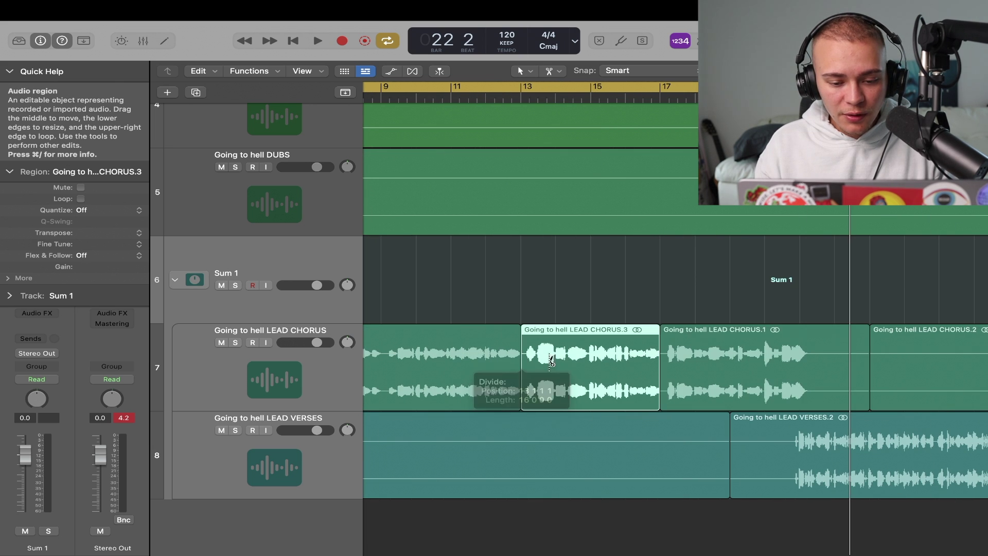
left_click(556, 358)
left_click_drag(80, 266, 80, 272)
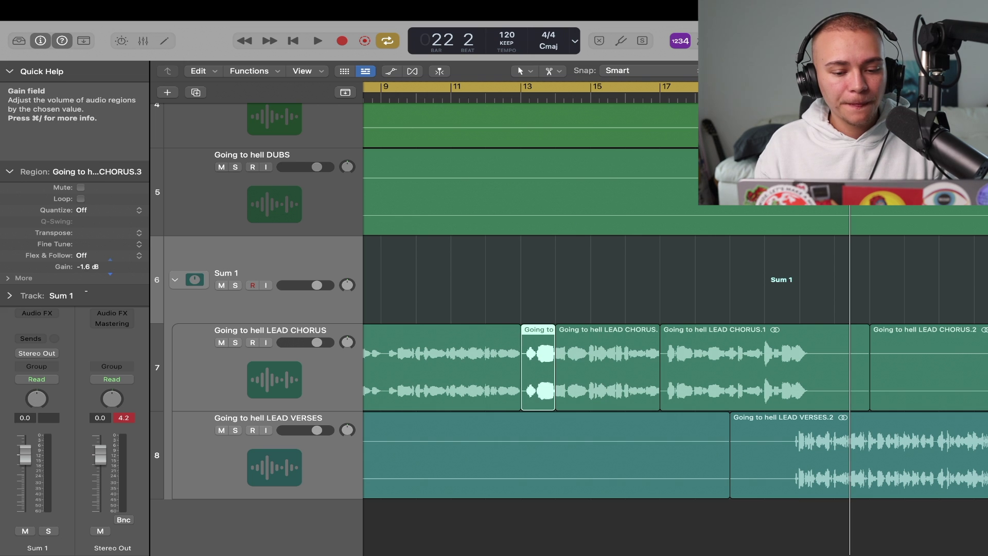
- Collapse the Region and Quick Help details and insert a Channel EQ on the Sum 1 stack
left_click(10, 171)
left_click(9, 71)
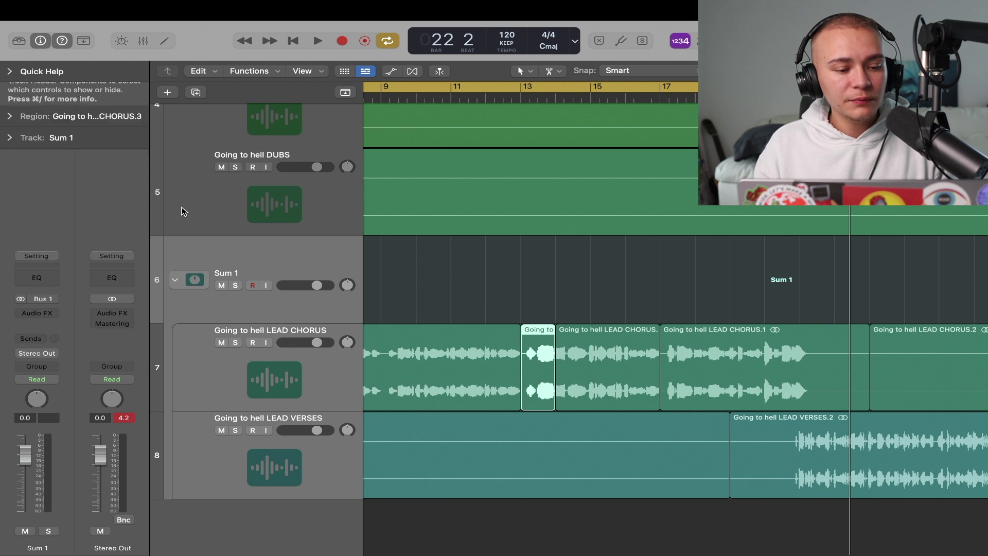
left_click(253, 252)
left_click(37, 281)
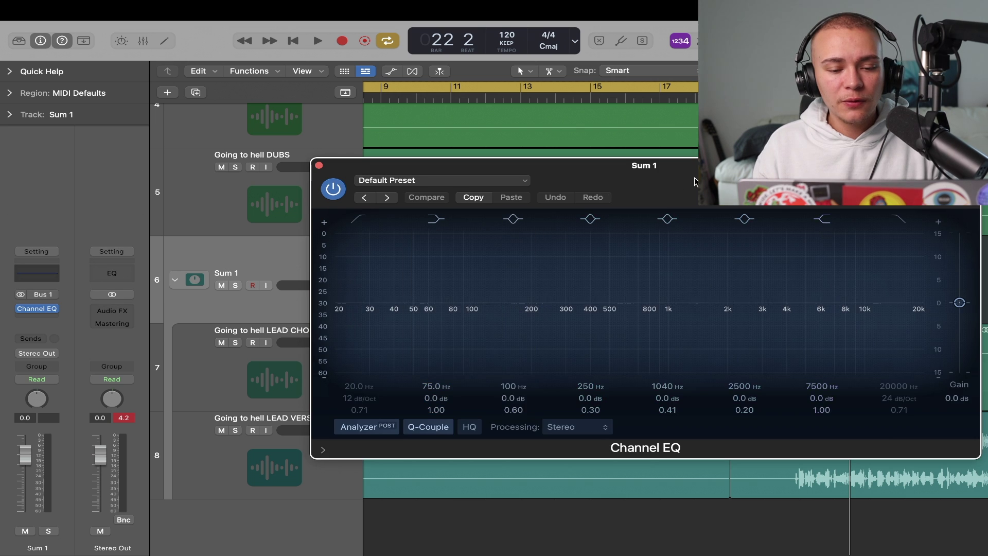
left_click_drag(694, 182, 536, 138)
- Play the cycle and enable the Channel EQ's low cut at 141 Hz on Sum 1
key("space")
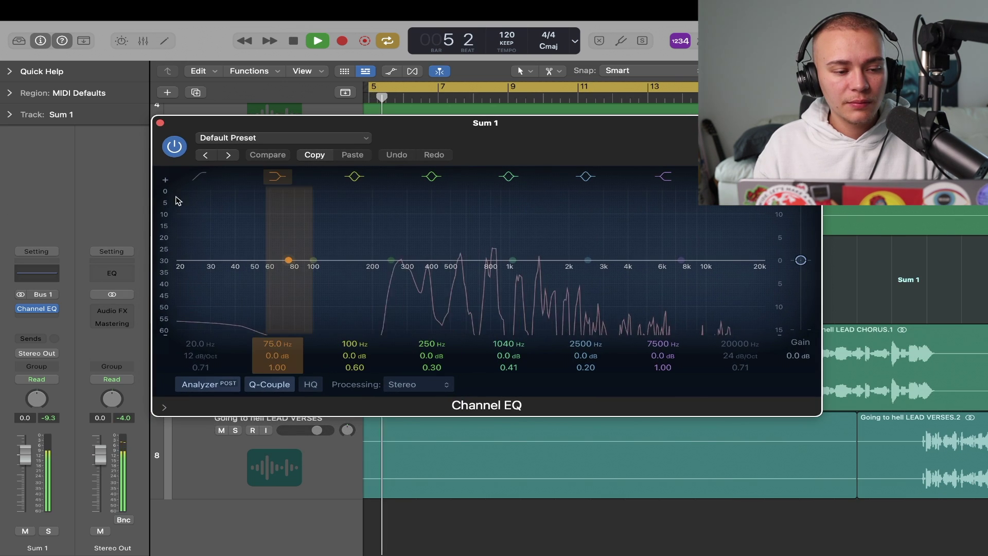
left_click(199, 176)
left_click_drag(204, 345, 205, 336)
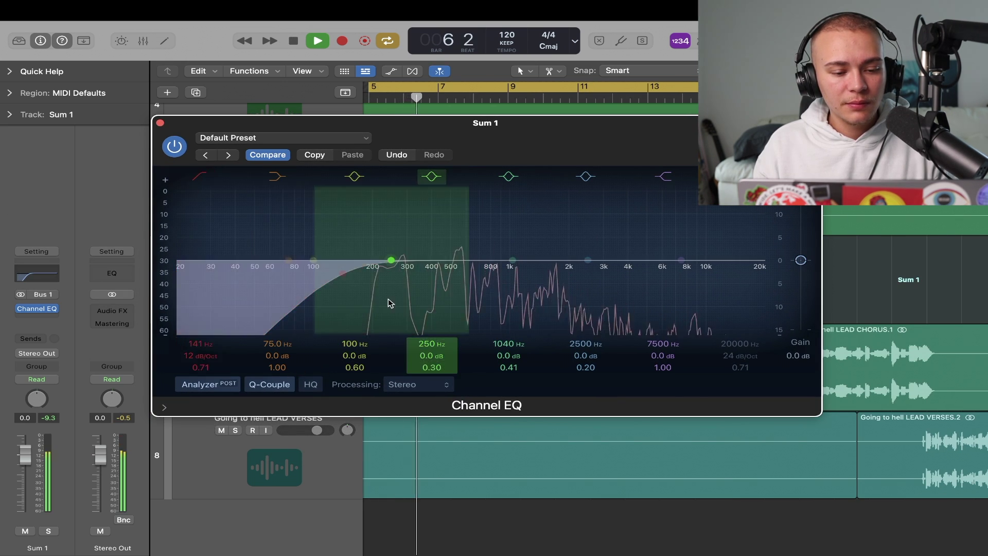
- Dip the Sum 1 EQ at 266 Hz (-1.4 dB), 500 Hz (-1.3 dB, Q 1.50) and 755 Hz (Q 2.00), then close it and stop playback
left_click_drag(390, 303, 396, 324)
left_click_drag(520, 302, 454, 315)
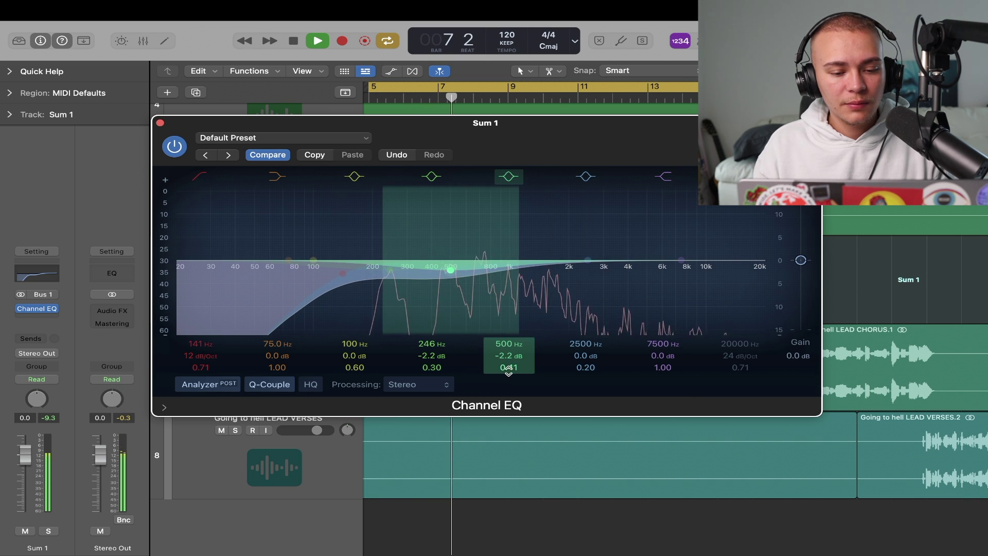
left_click_drag(508, 370, 512, 355)
left_click_drag(580, 302, 479, 313)
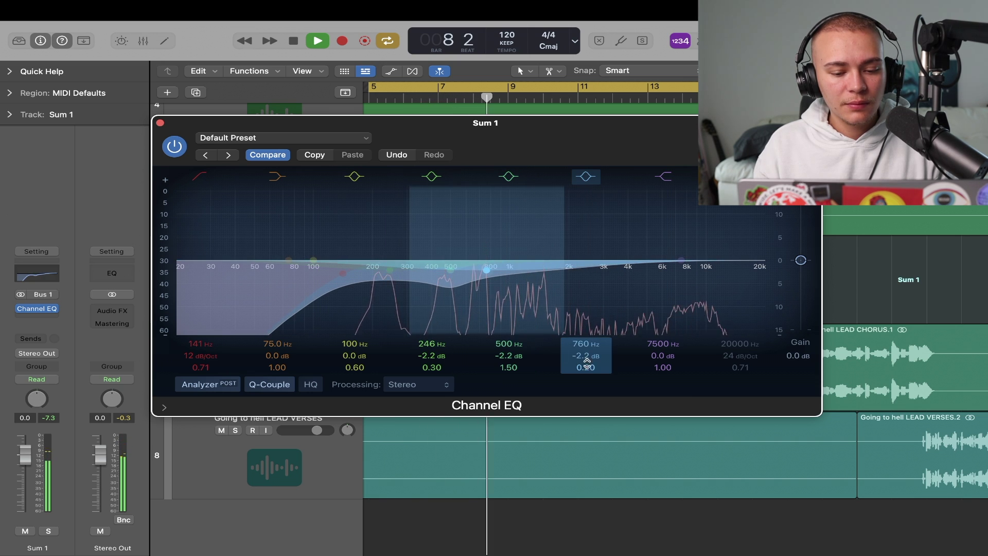
left_click_drag(587, 364, 586, 341)
left_click_drag(513, 323, 451, 310)
left_click_drag(384, 304, 391, 300)
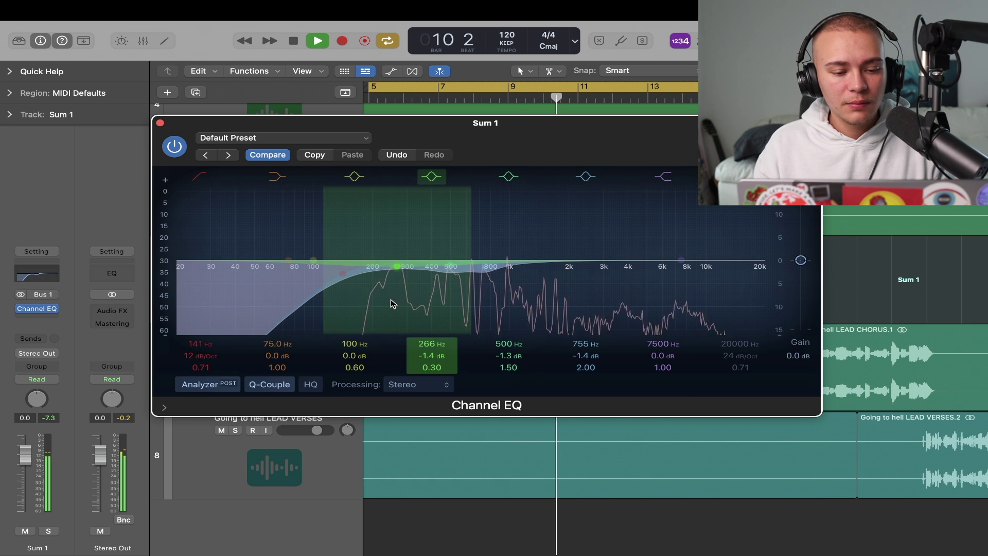
left_click(31, 307)
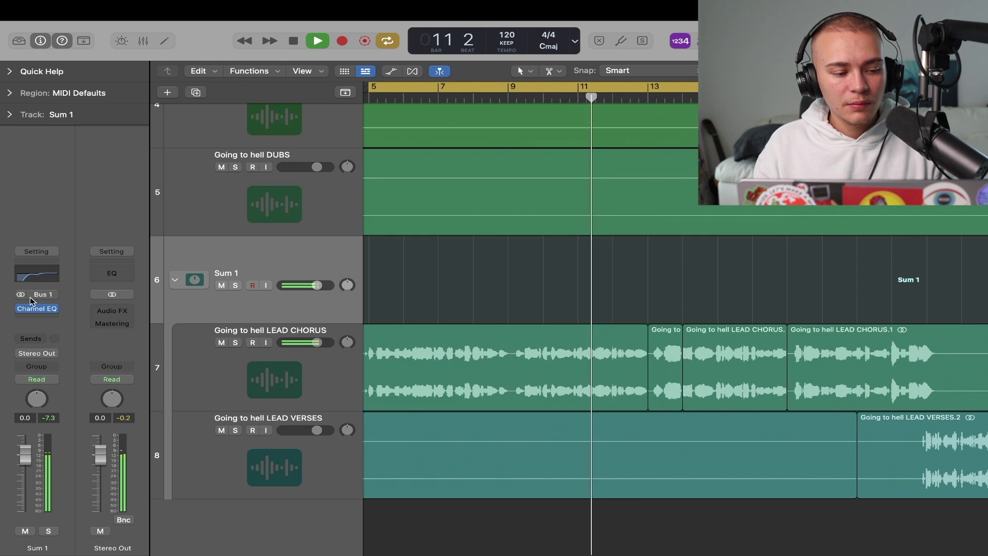
key("space")
- Insert a stereo Compressor after the Channel EQ on Sum 1 and start playback
left_click(35, 308)
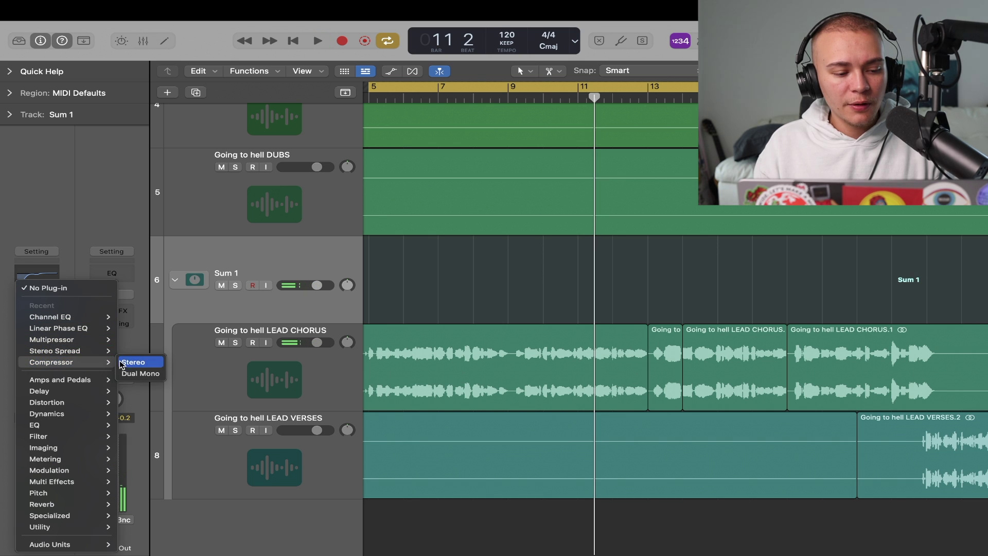
left_click(122, 363)
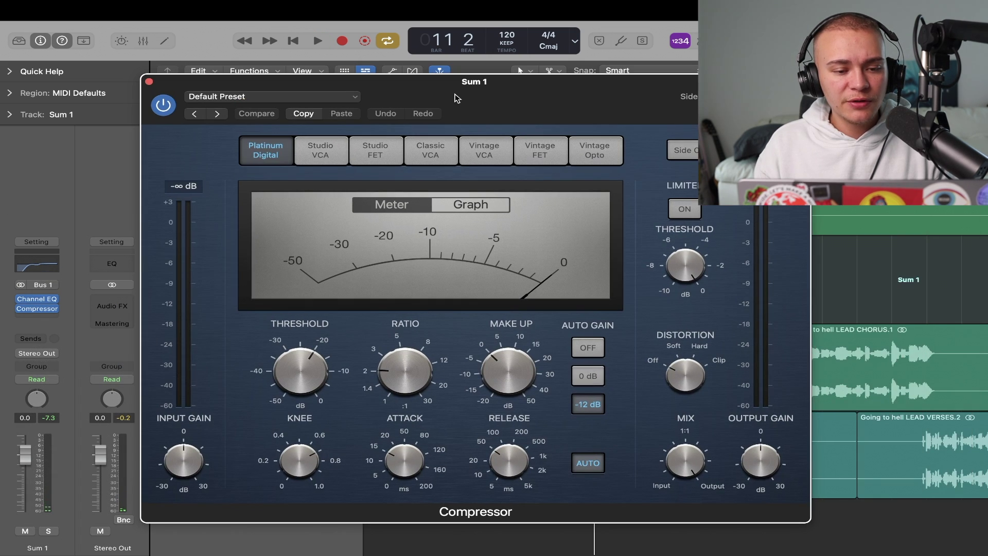
key("space")
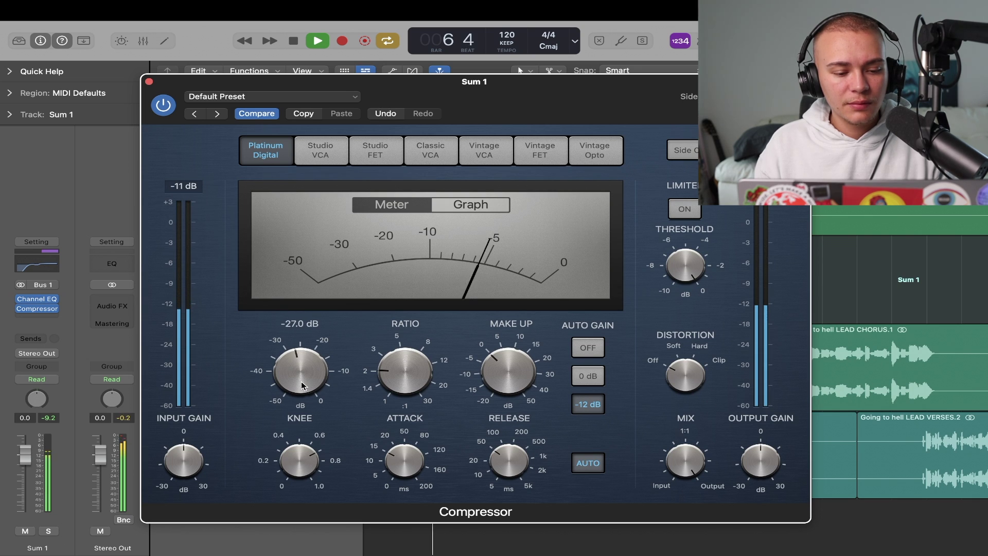
- Set the Compressor's threshold to -29.5 dB, ratio to 4.2:1 and Auto Gain to Off, stopping playback and closing the plug-in when done
left_click_drag(302, 382, 302, 391)
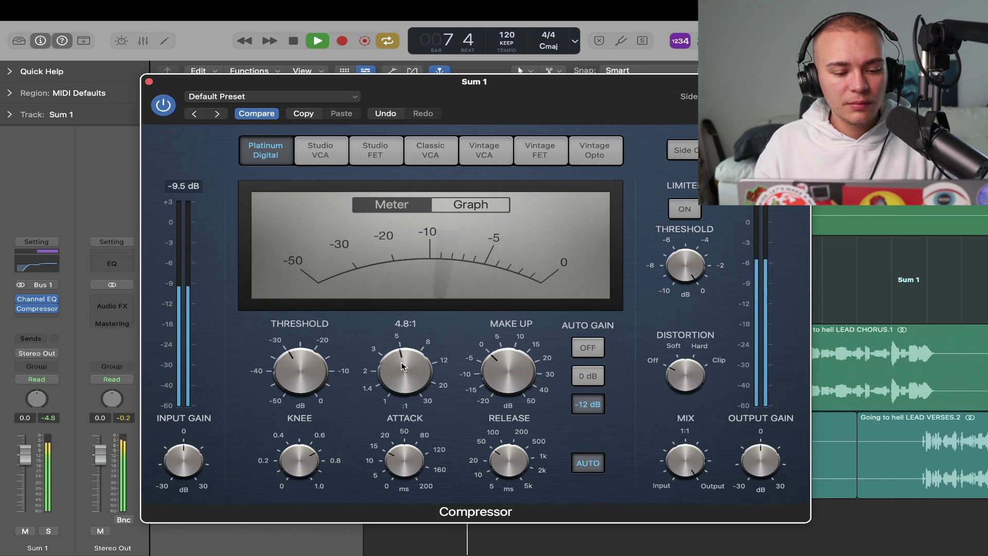
left_click_drag(401, 366, 402, 368)
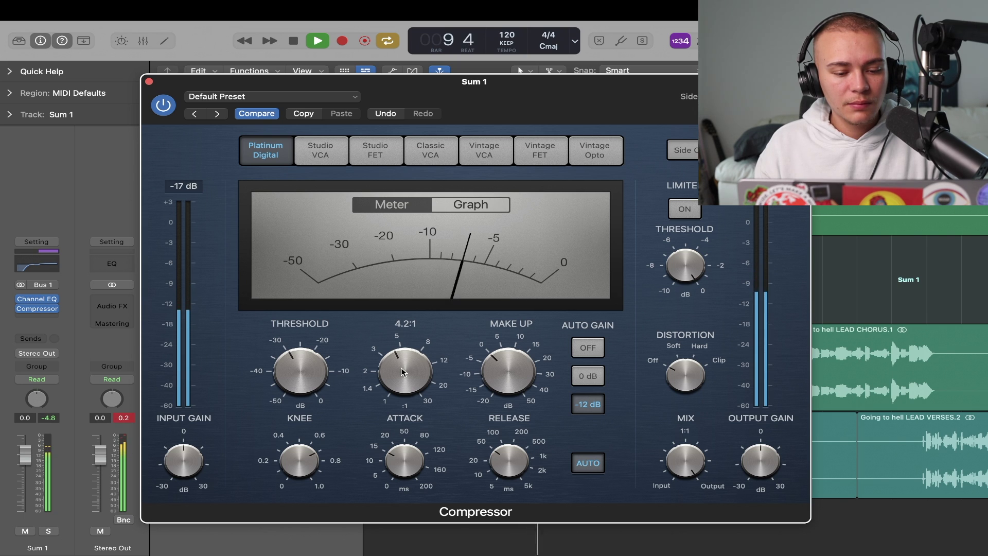
left_click(587, 348)
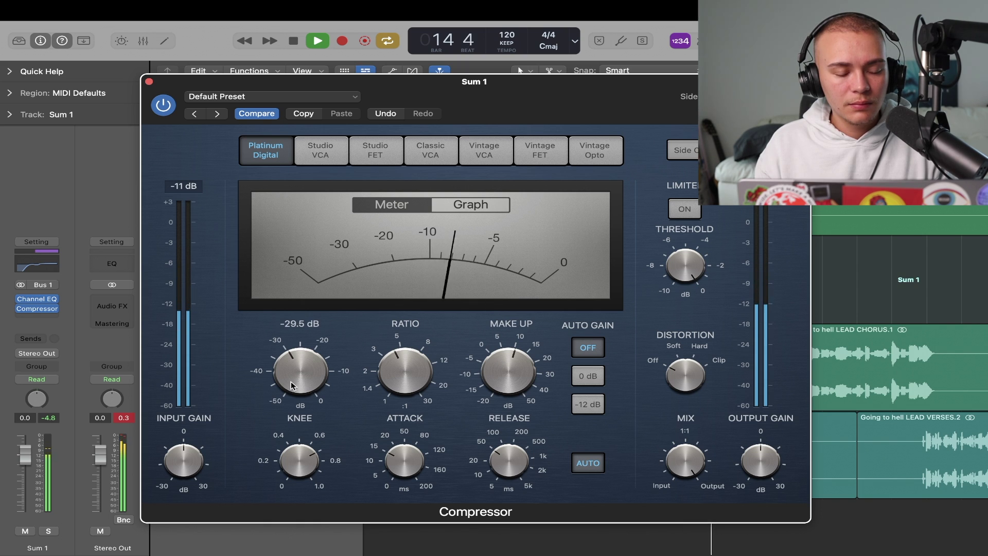
key("space")
left_click(149, 81)
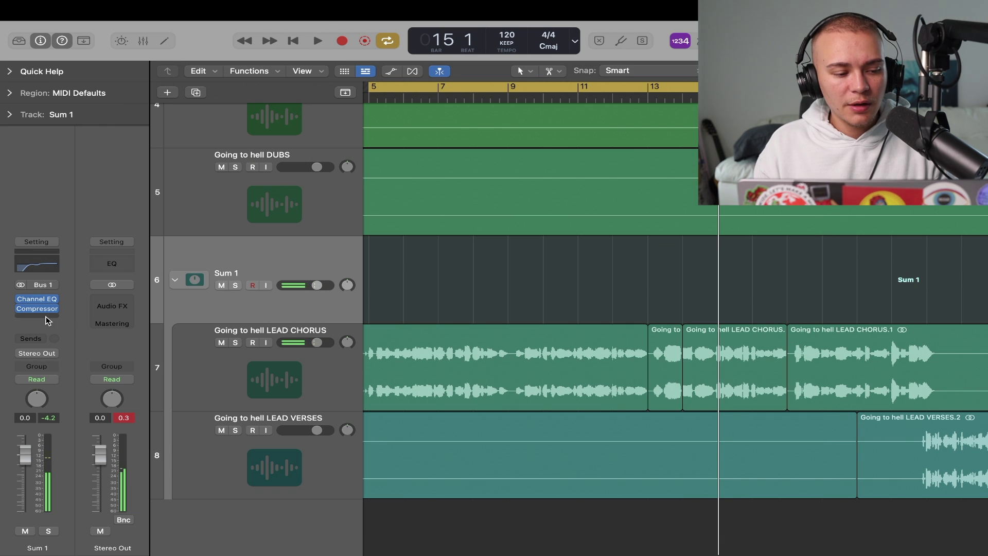
left_click(48, 319)
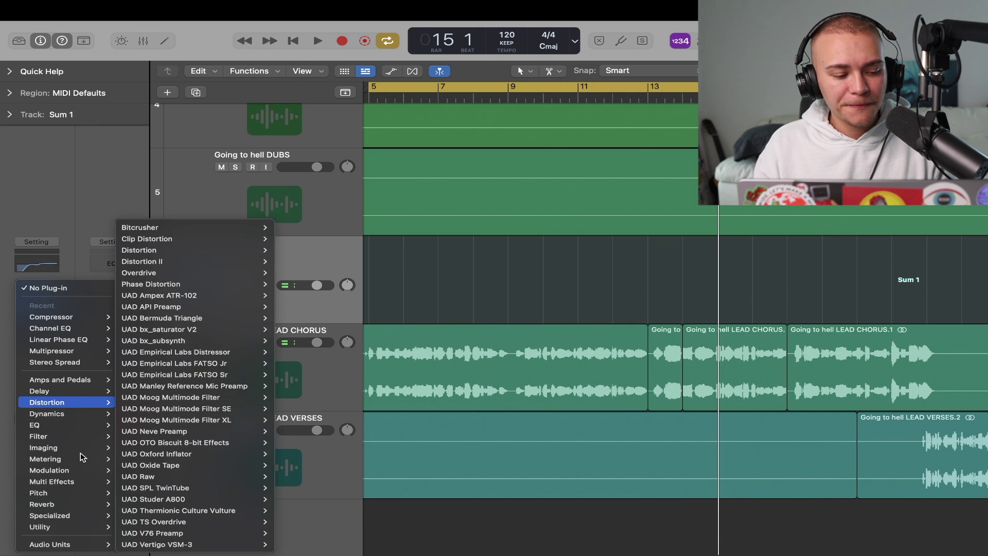
mouse_move(89, 434)
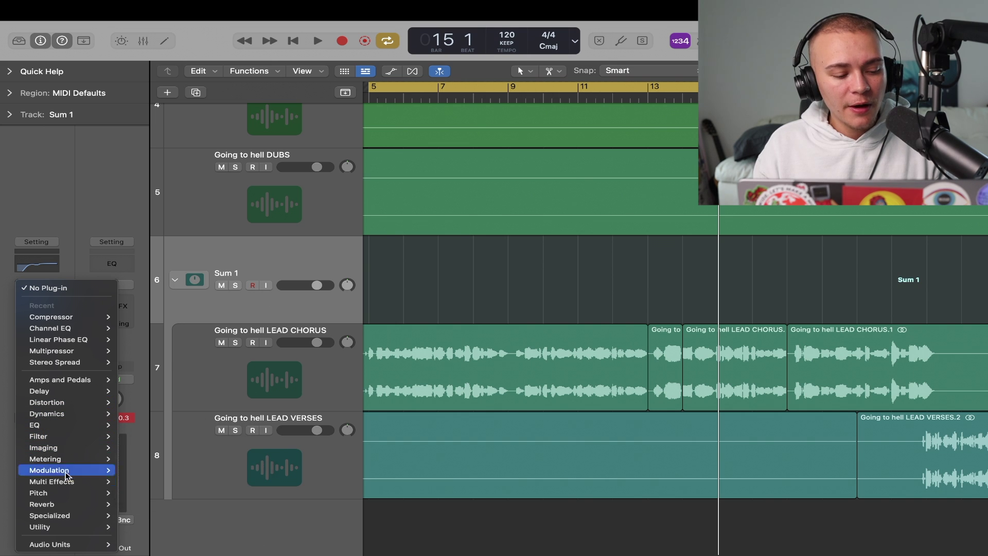
mouse_move(71, 507)
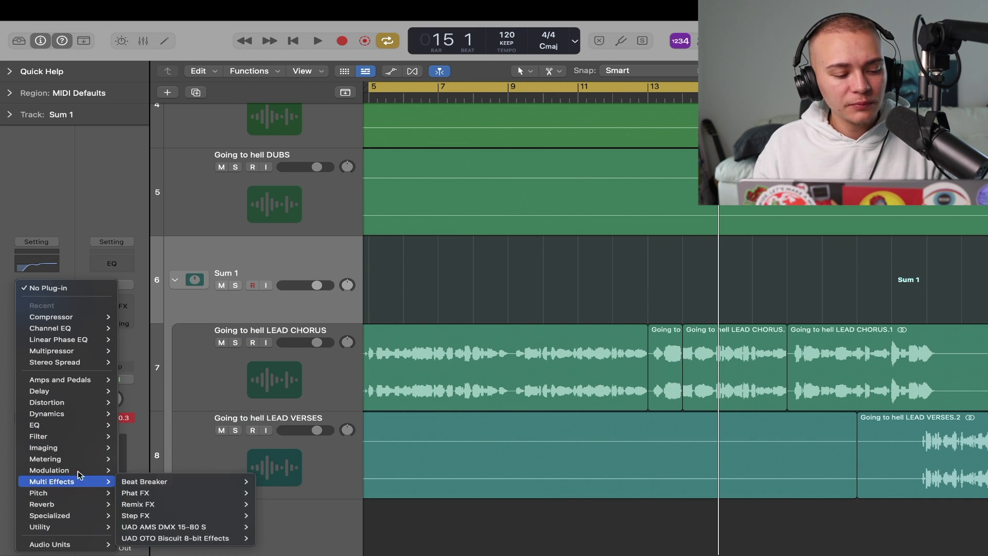
mouse_move(83, 472)
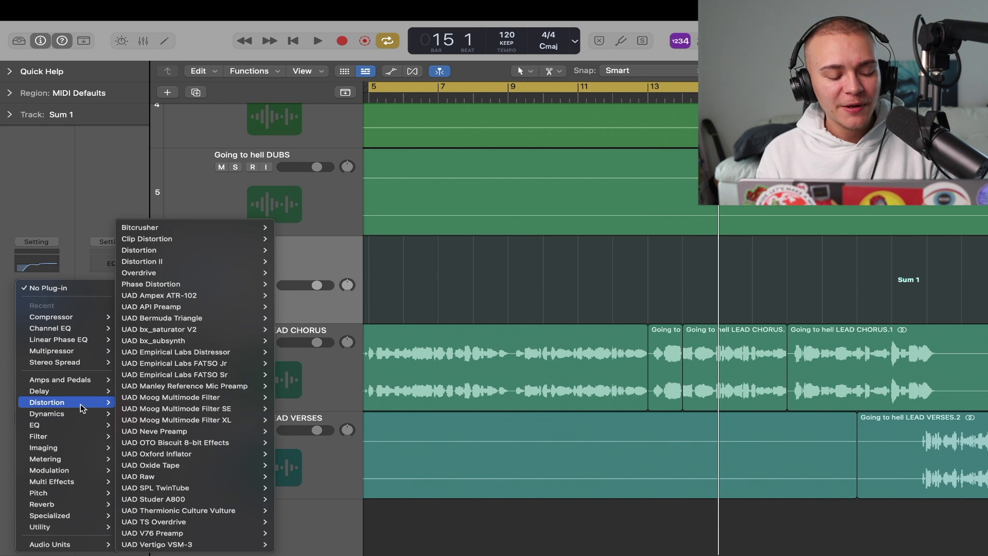
mouse_move(79, 417)
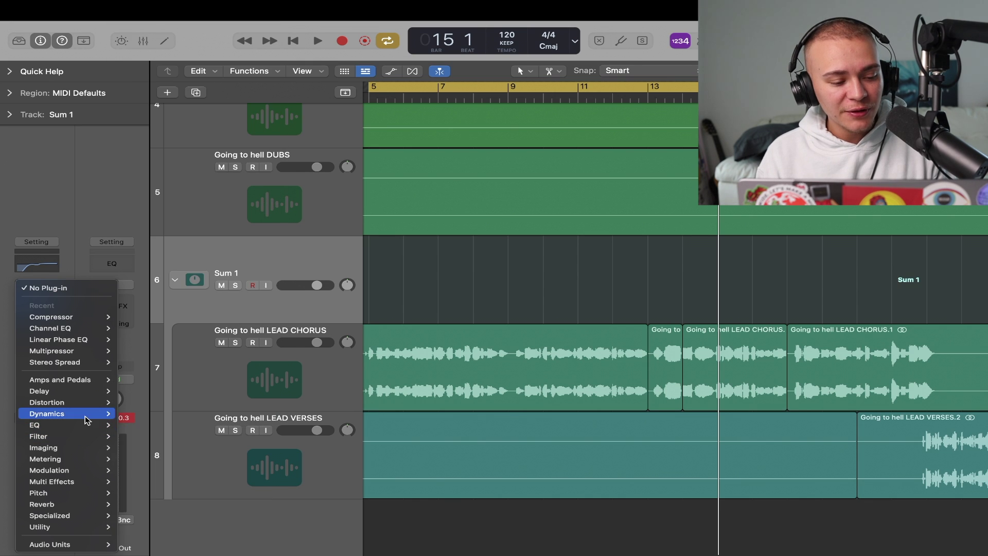
left_click(292, 50)
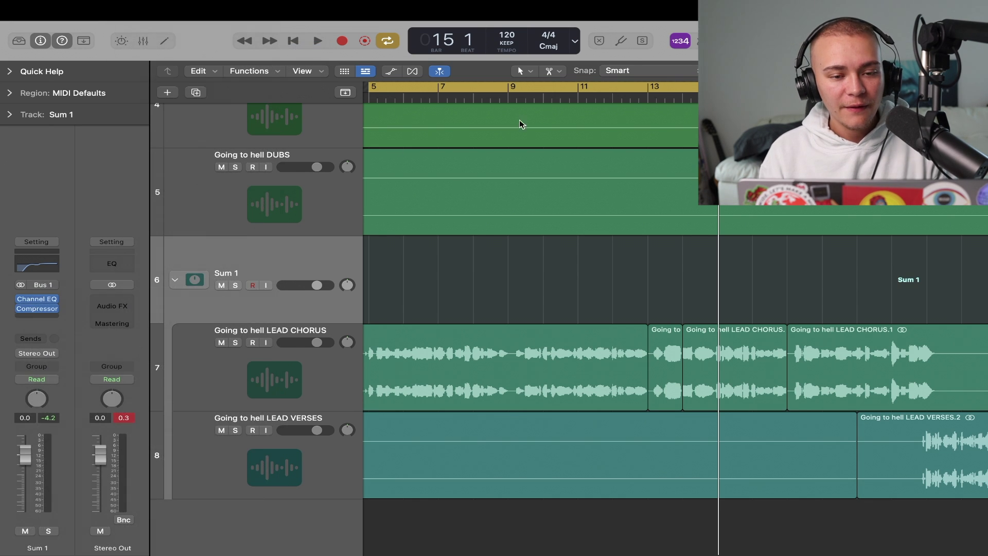
- Insert DeEsser 2 on Sum 1 and, during playback, set its threshold to -10.7 dB, max reduction to 6.0 dB and frequency to 2566 Hz
key("space")
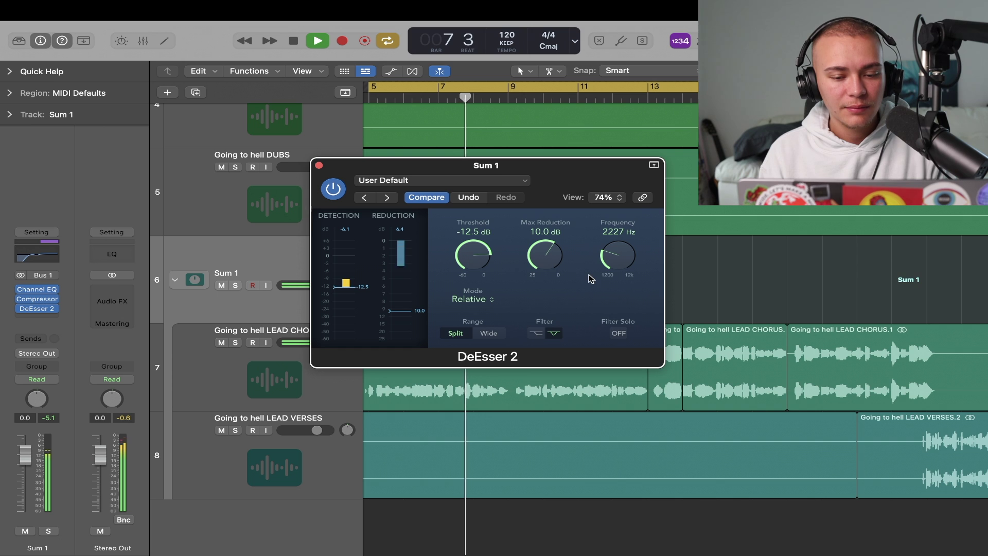
left_click_drag(610, 255, 612, 255)
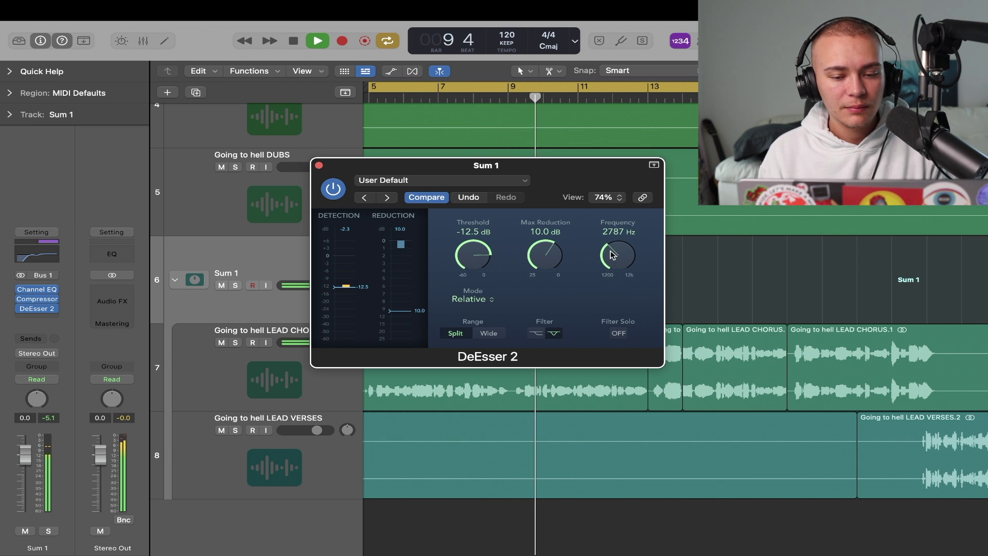
left_click_drag(532, 263, 534, 231)
left_click_drag(466, 261, 468, 248)
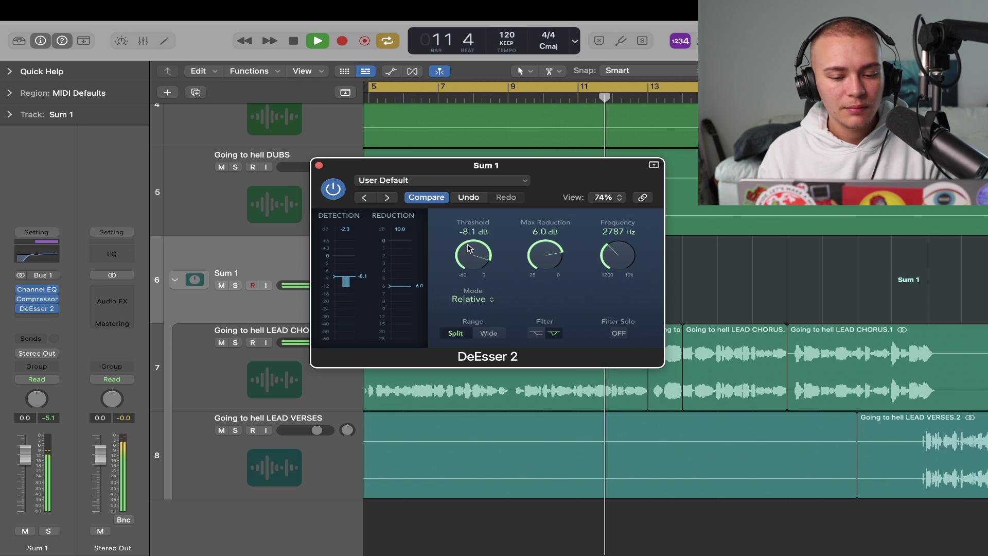
left_click_drag(467, 248, 466, 253)
left_click_drag(615, 253, 616, 260)
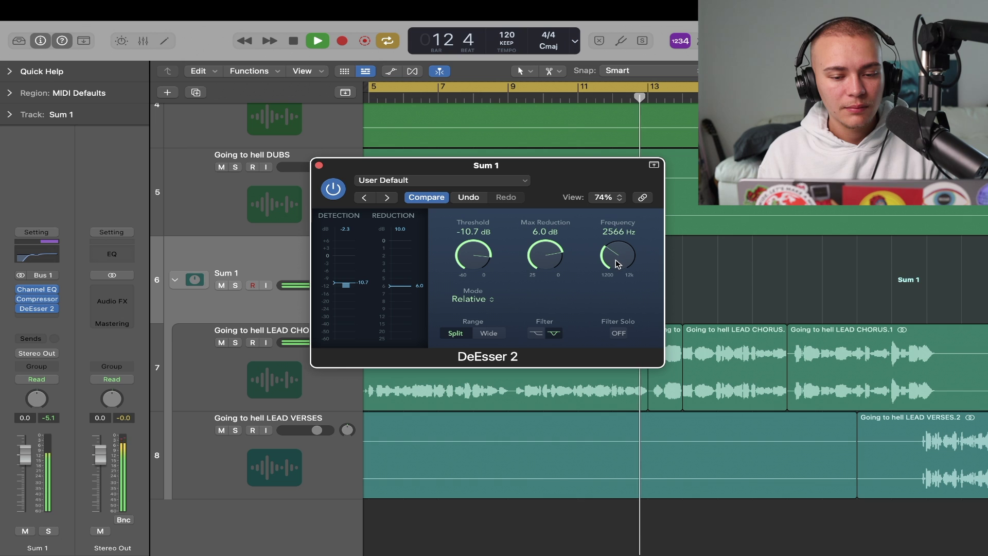
- Switch the DeEsser 2 filter to the shelving shape, close the plug-in and stop playback
left_click(537, 334)
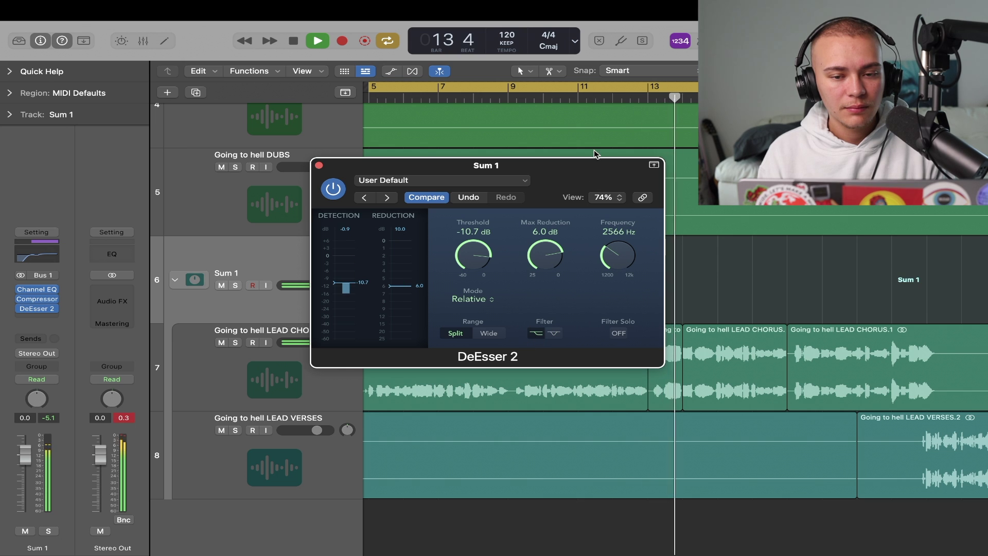
left_click(624, 98)
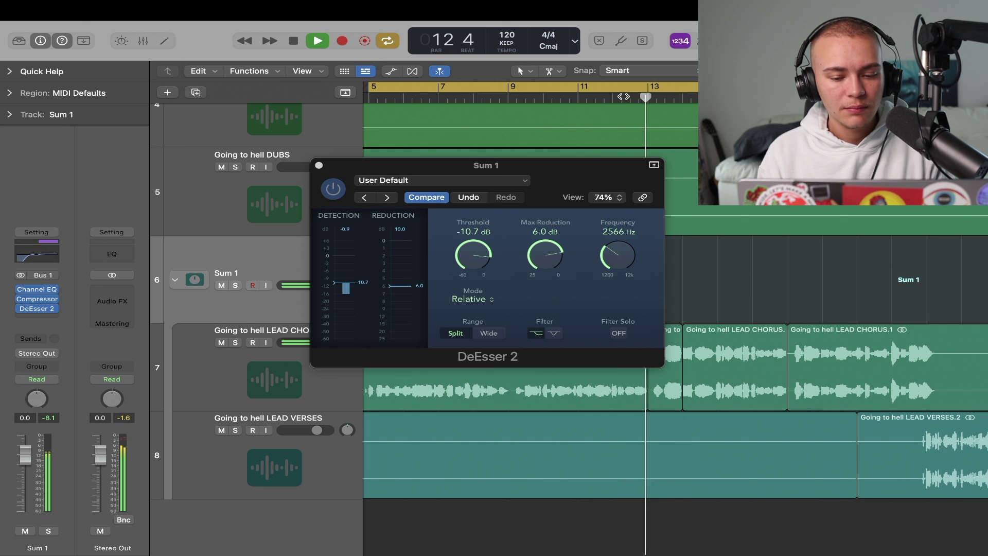
left_click(319, 165)
key("space")
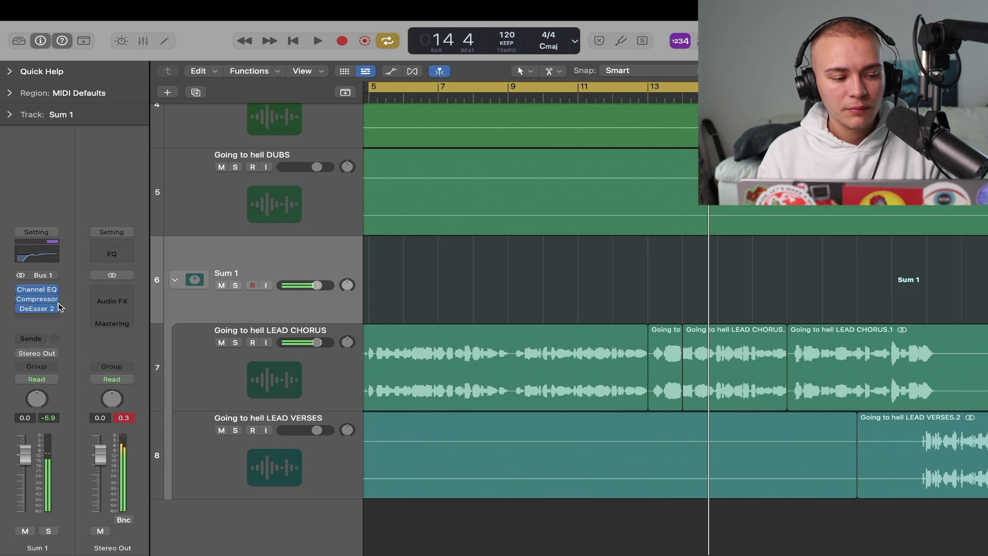
- Insert Pitch Correction after DeEsser 2 on Sum 1 and move its window away from the top of the track area
left_click(37, 318)
mouse_move(75, 491)
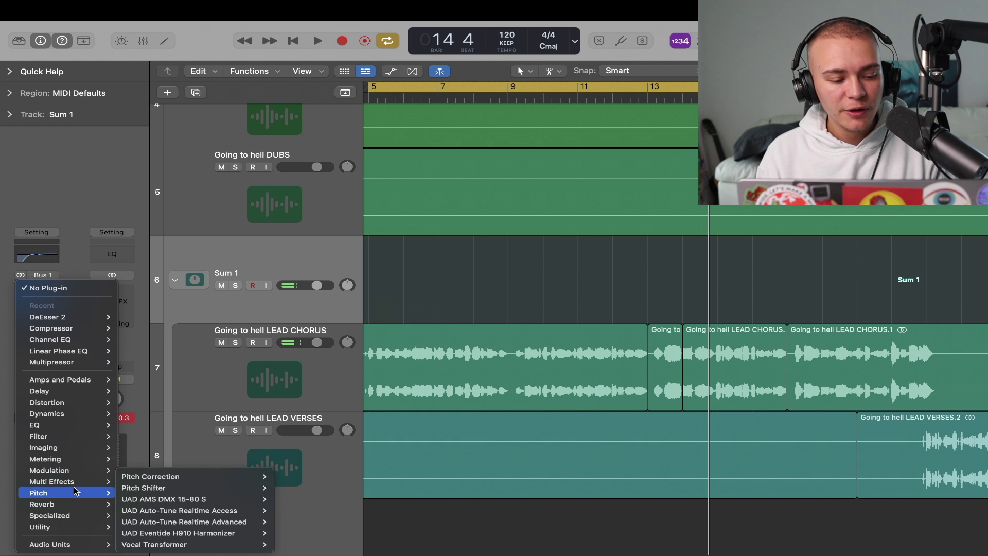
mouse_move(223, 473)
left_click(296, 476)
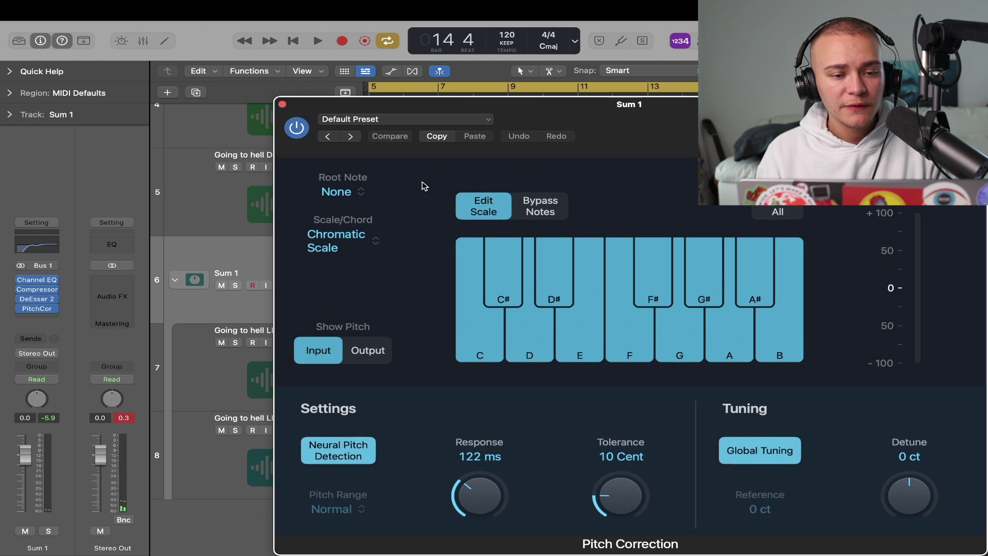
left_click_drag(405, 113, 405, 208)
- Insert a Tuner on the "Going to hell Beat Master" track
scroll(203, 262, "up", 5)
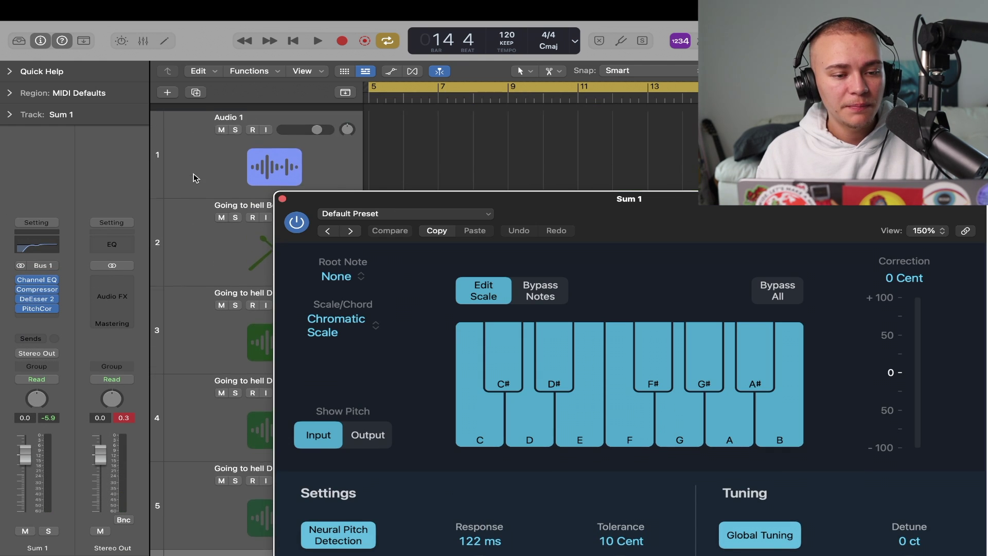
scroll(203, 262, "down", 2)
left_click(221, 160)
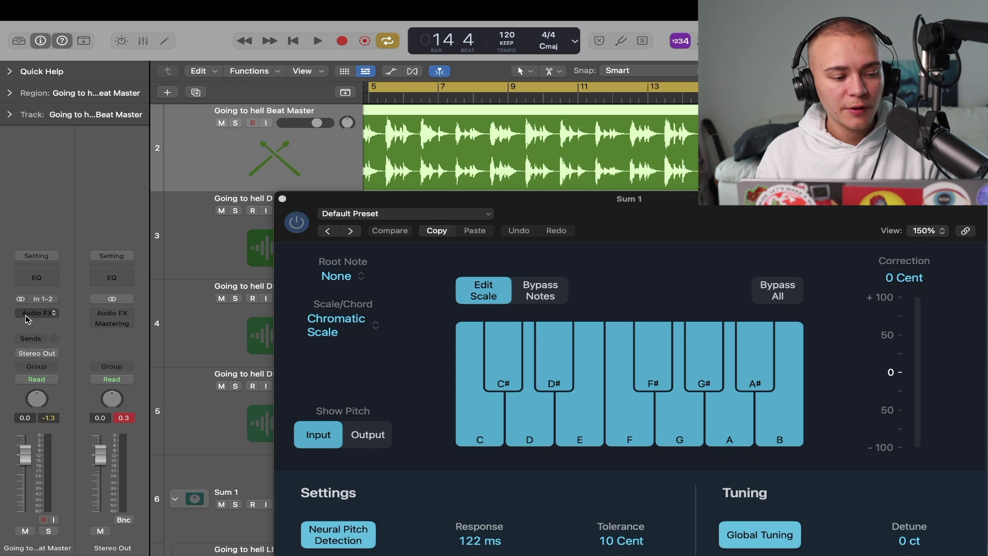
left_click(37, 315)
mouse_move(77, 458)
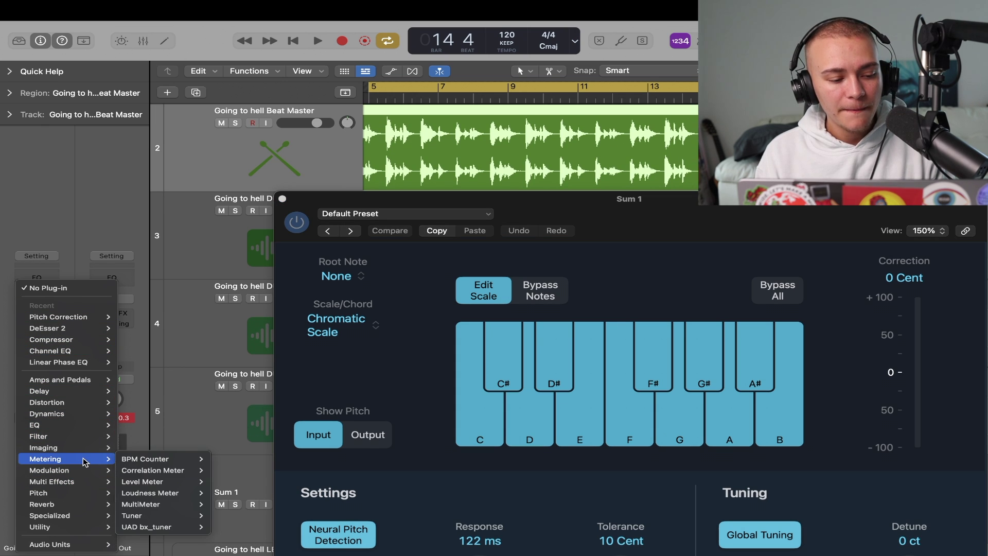
mouse_move(155, 515)
left_click(235, 516)
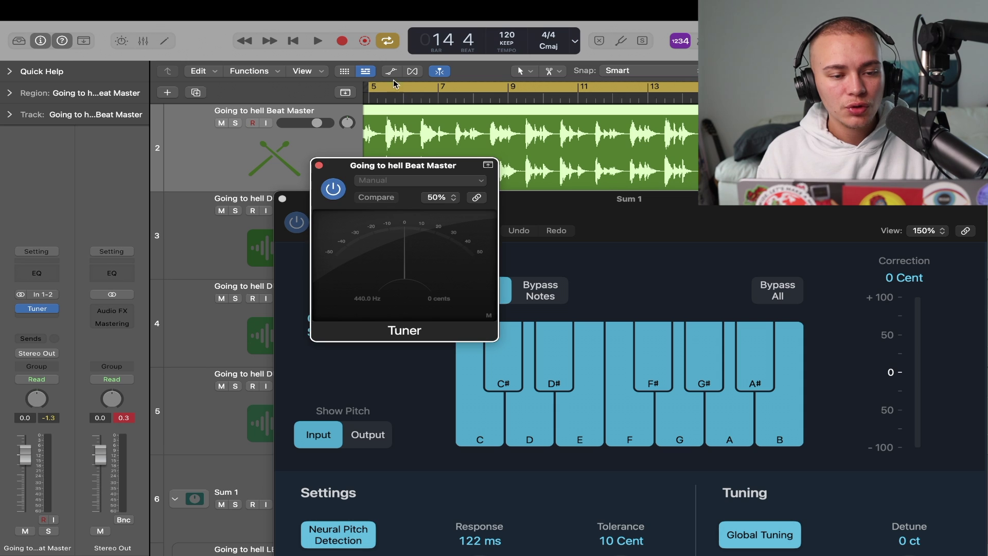
- Play the beat through the Tuner to read its key, stop playback, and bypass and close the Tuner
key("space")
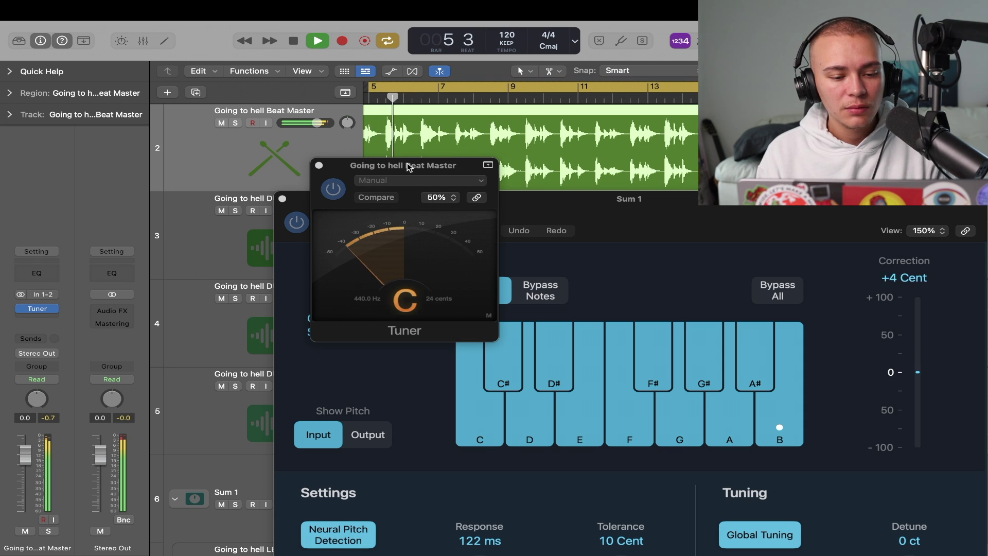
left_click_drag(408, 165, 392, 166)
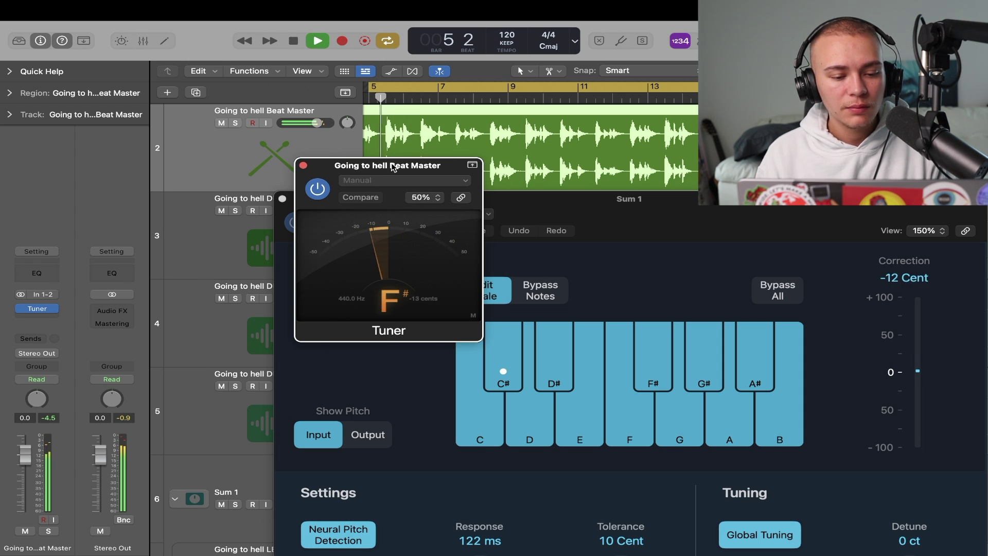
key("space")
left_click(312, 186)
left_click(303, 165)
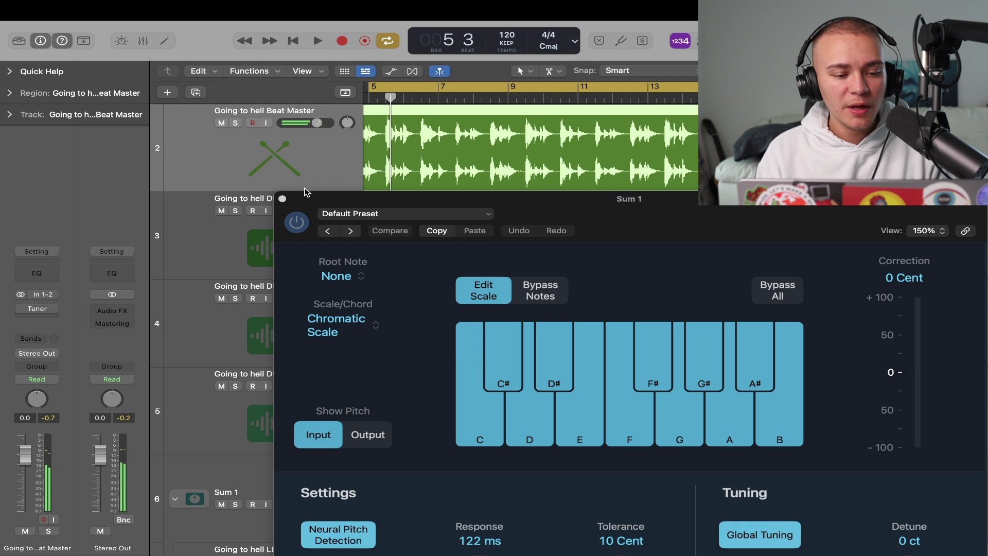
- Set Pitch Correction's root note to F#|Gb, scale to Natural Minor Scale and, during playback, response to 53.2 ms
left_click_drag(344, 199, 264, 73)
left_click(265, 151)
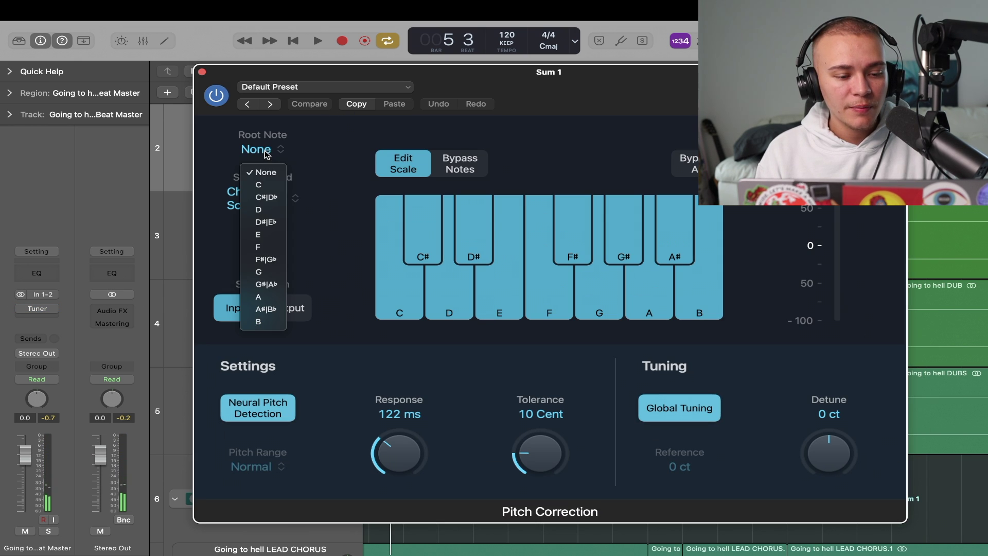
left_click(266, 260)
left_click(260, 198)
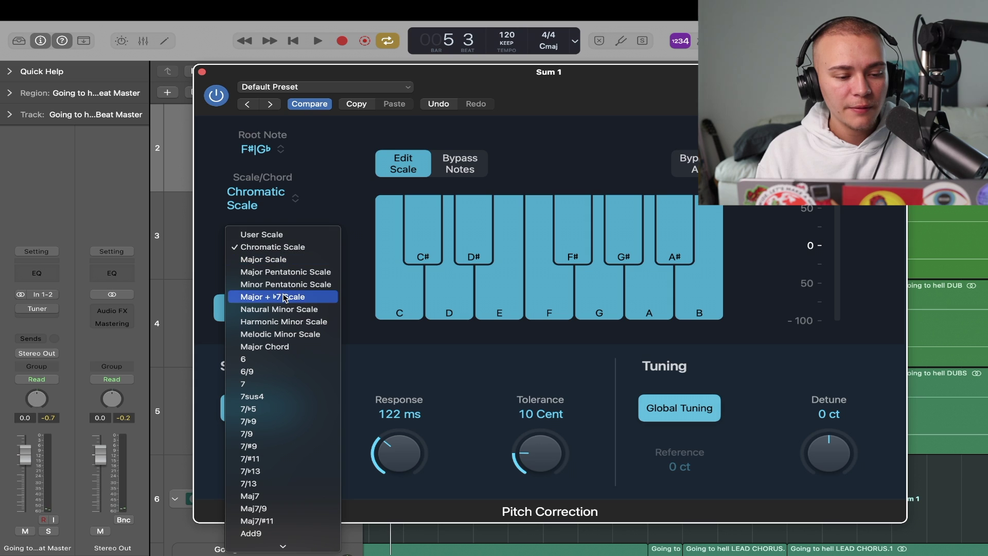
left_click(287, 314)
key("space")
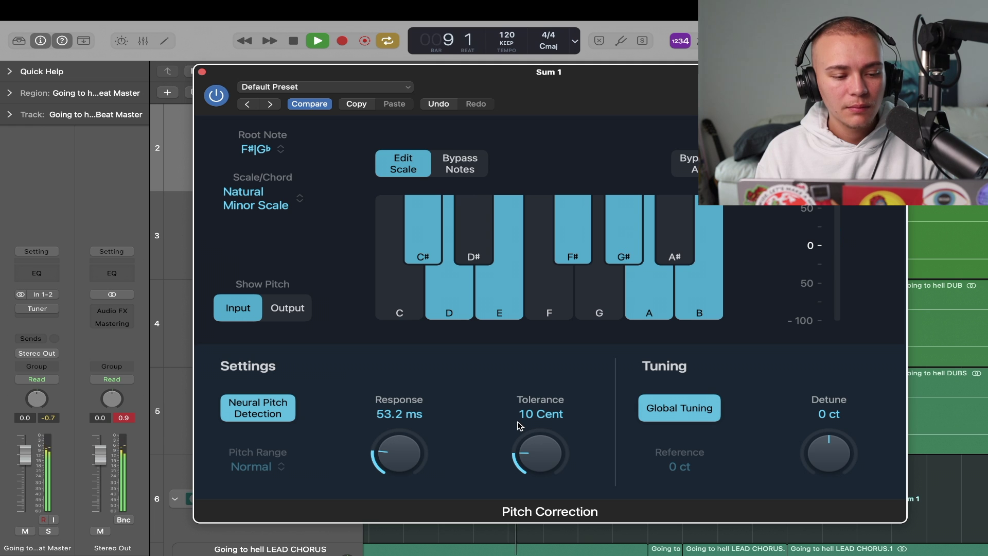
- Close Pitch Correction, reselect the Sum 1 track and stop playback
left_click(201, 72)
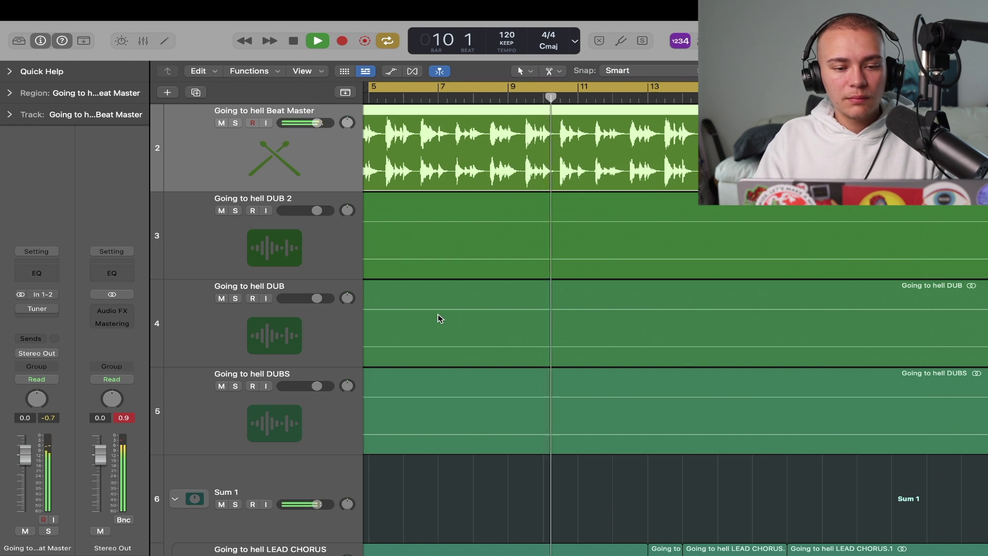
scroll(437, 320, "down", 5)
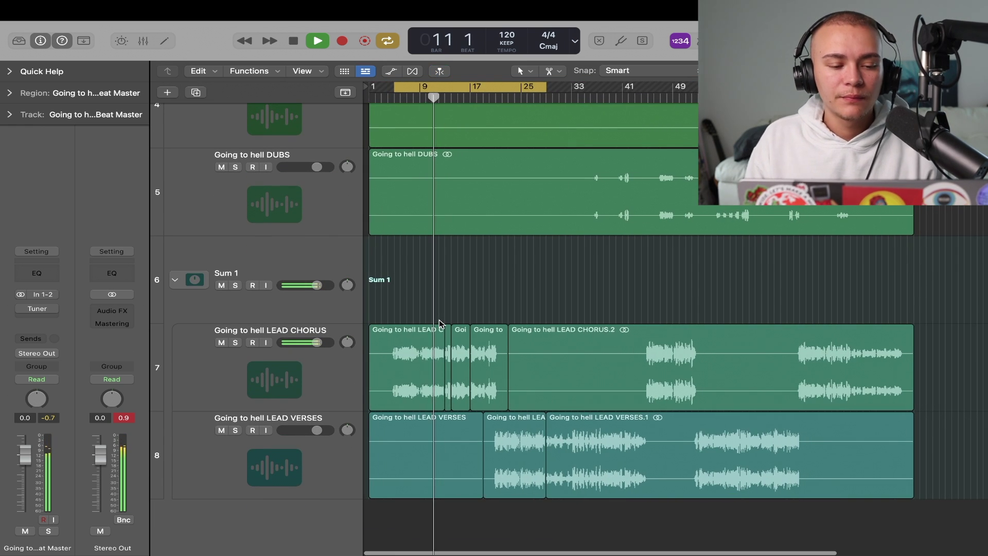
left_click(321, 270)
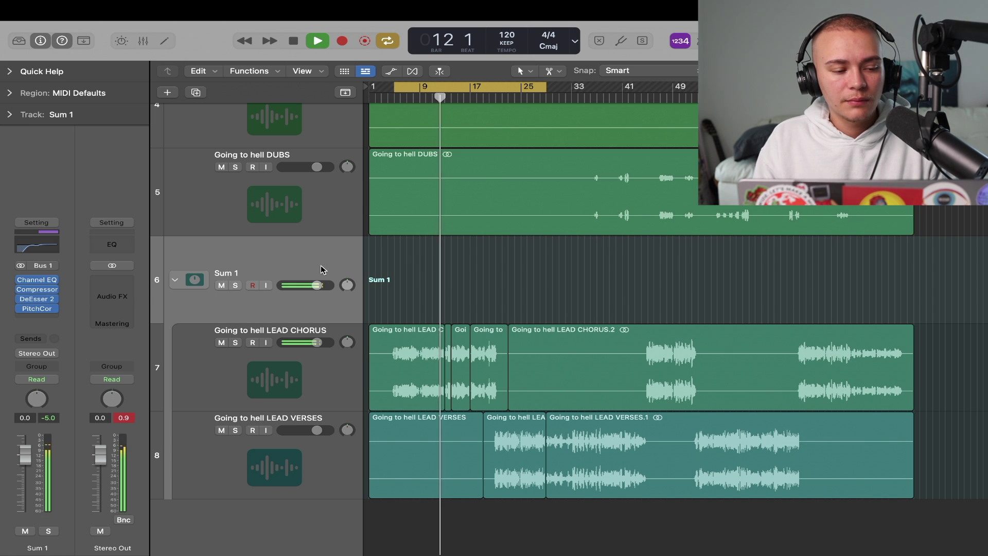
key("space")
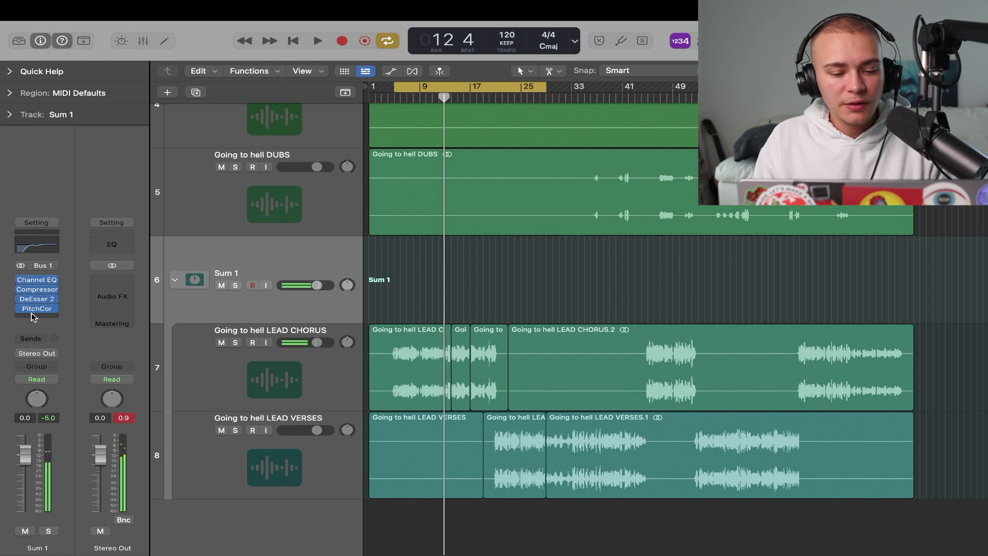
left_click(33, 316)
mouse_move(81, 401)
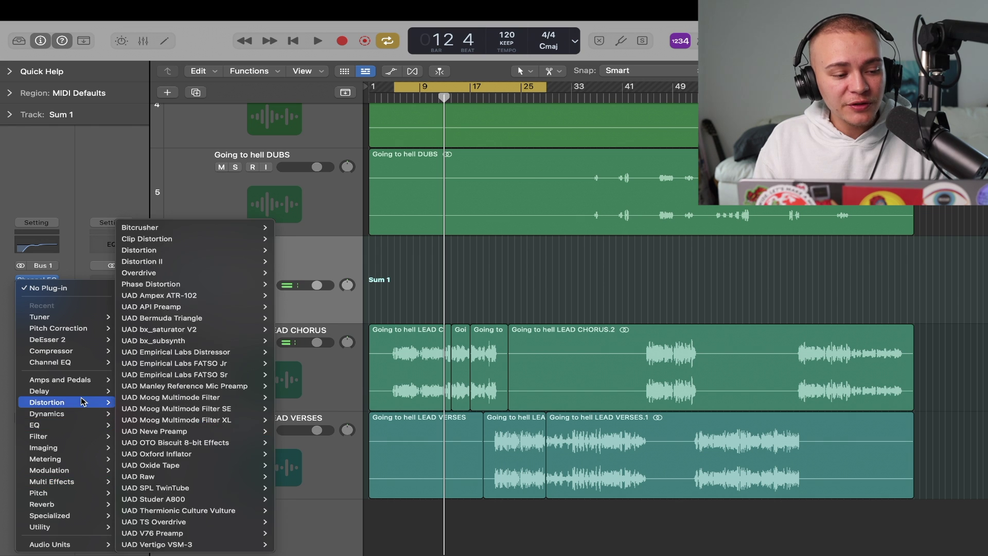
left_click(87, 235)
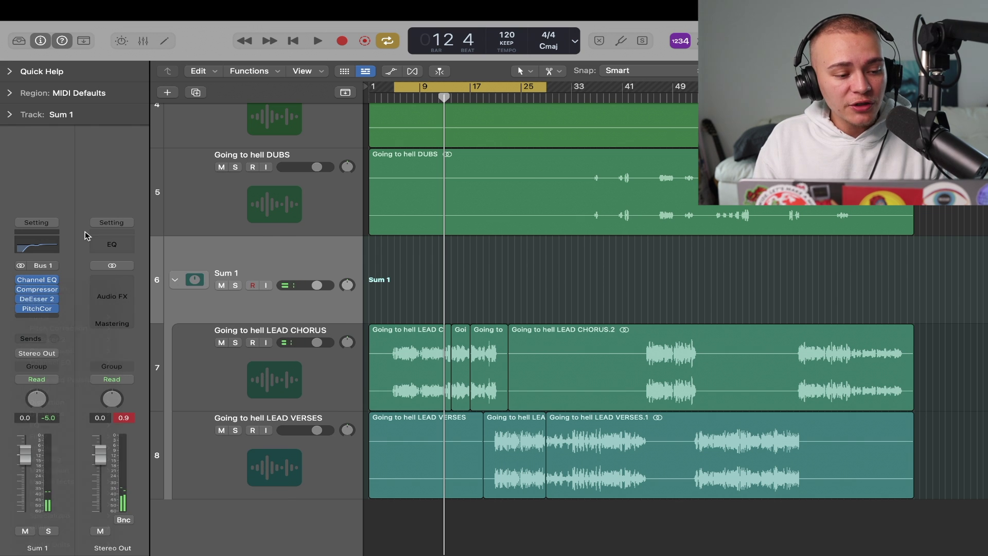
- Insert a stereo Vintage Tube EQ after Pitch Correction on Sum 1, raise High Boost to about 5 during playback and close the plug-in
left_click(50, 309)
mouse_move(83, 413)
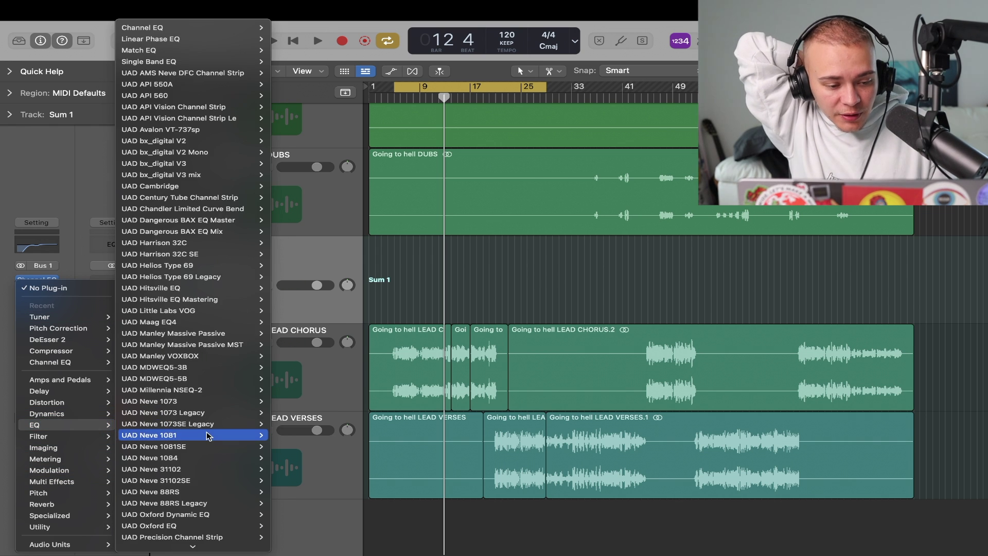
scroll(211, 494, "down", 5)
mouse_move(211, 544)
mouse_move(326, 544)
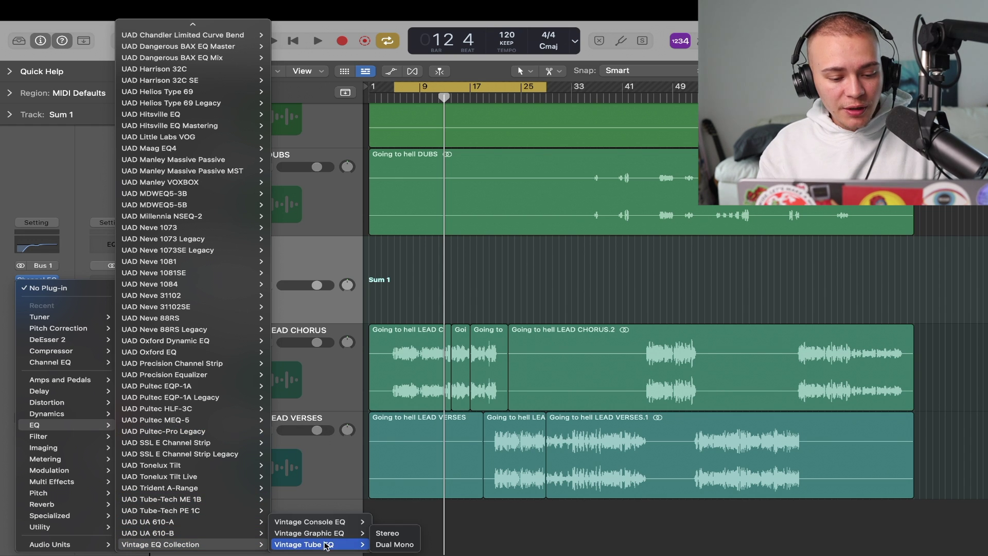
left_click(386, 533)
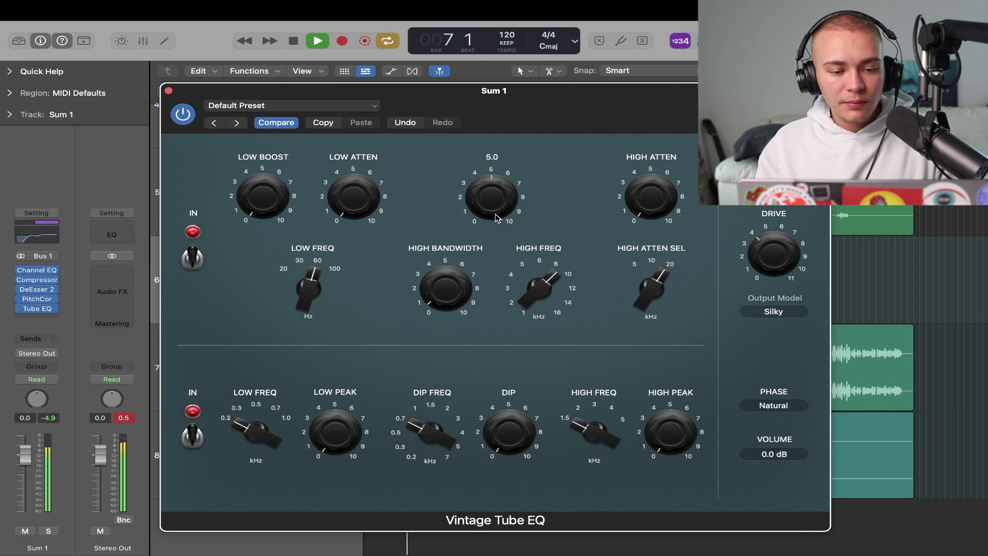
left_click(168, 91)
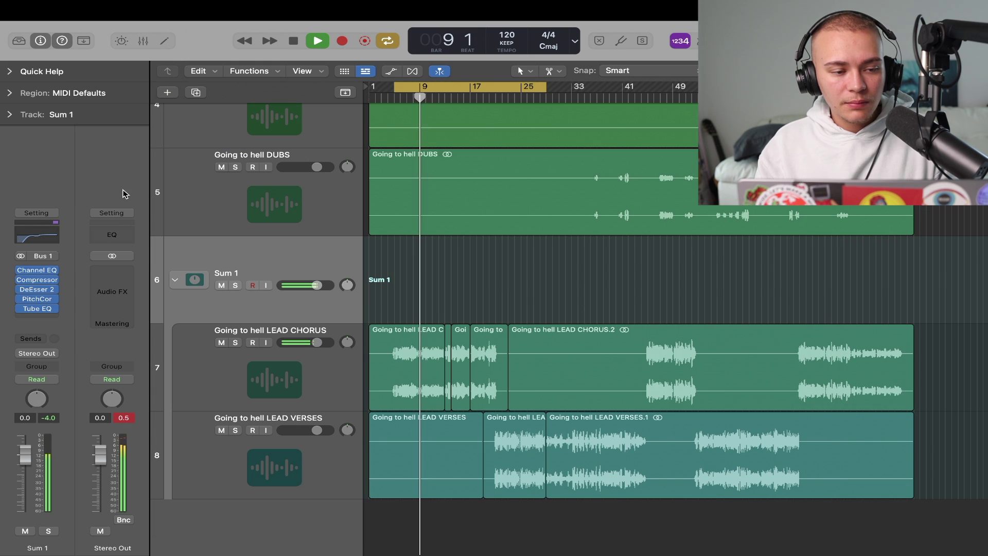
- Stop playback and add a Bus 2 send to Sum 1, with the send level at about -16.1 dB
key("super+Right")
scroll(361, 323, "left", 5)
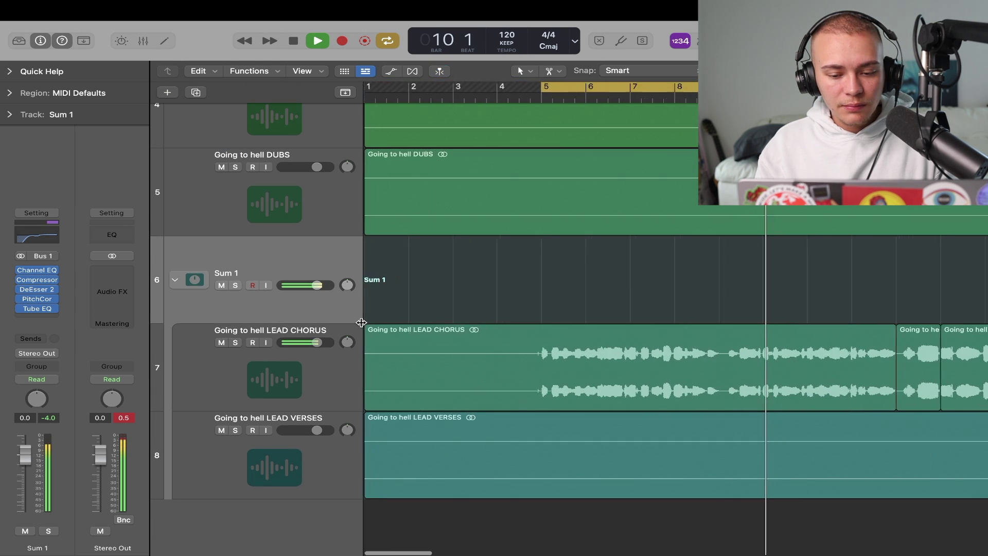
scroll(361, 323, "right", 3)
key("super+Left")
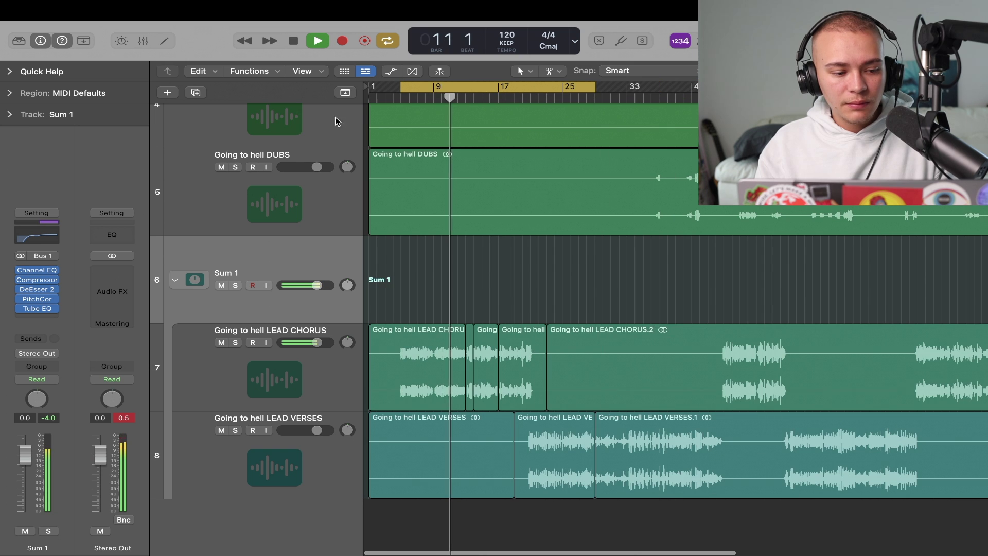
key("space")
left_click(34, 338)
mouse_move(56, 355)
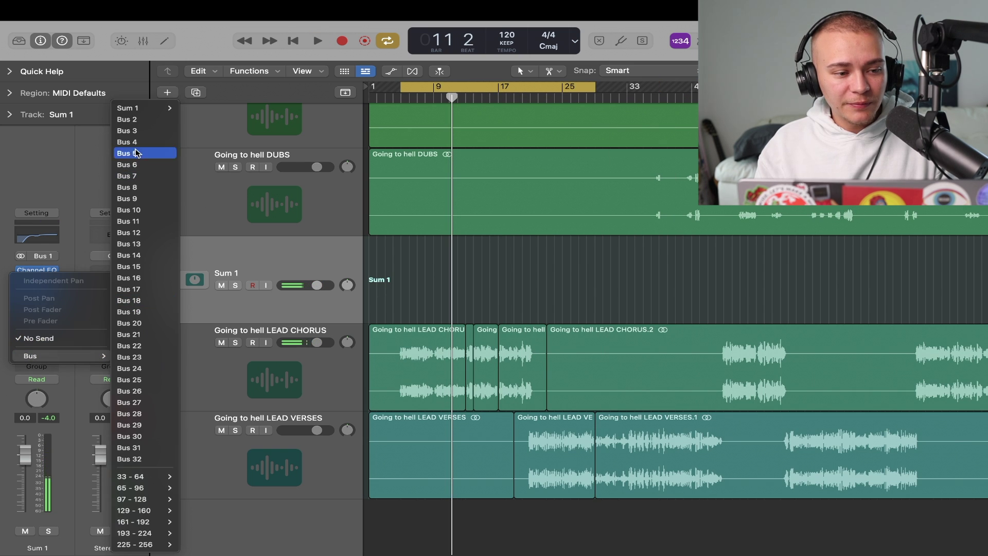
left_click(132, 119)
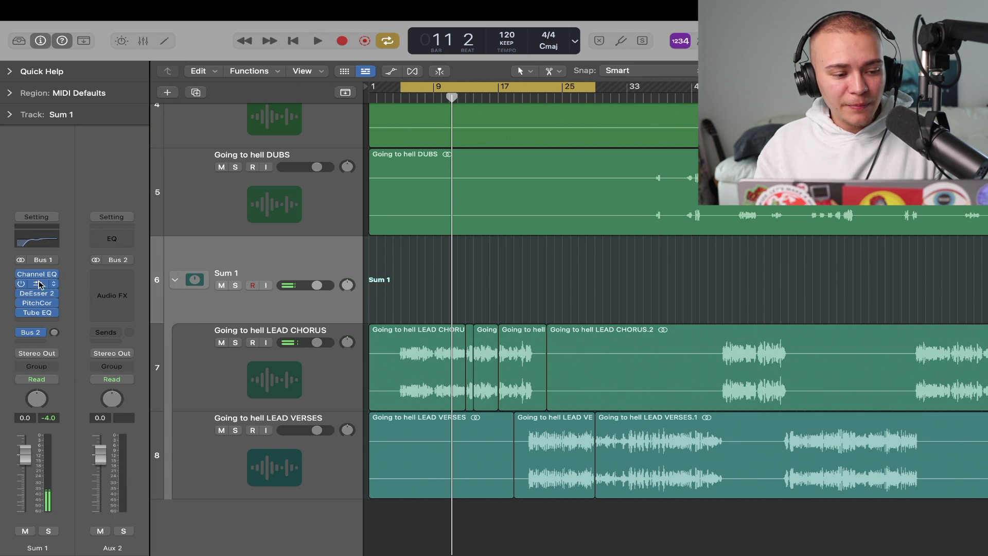
- Insert Space Designer on the Bus 2 aux, load the large plate reverb preset 05.1s Shimmering Plate and close the plug-in
left_click(104, 281)
mouse_move(180, 495)
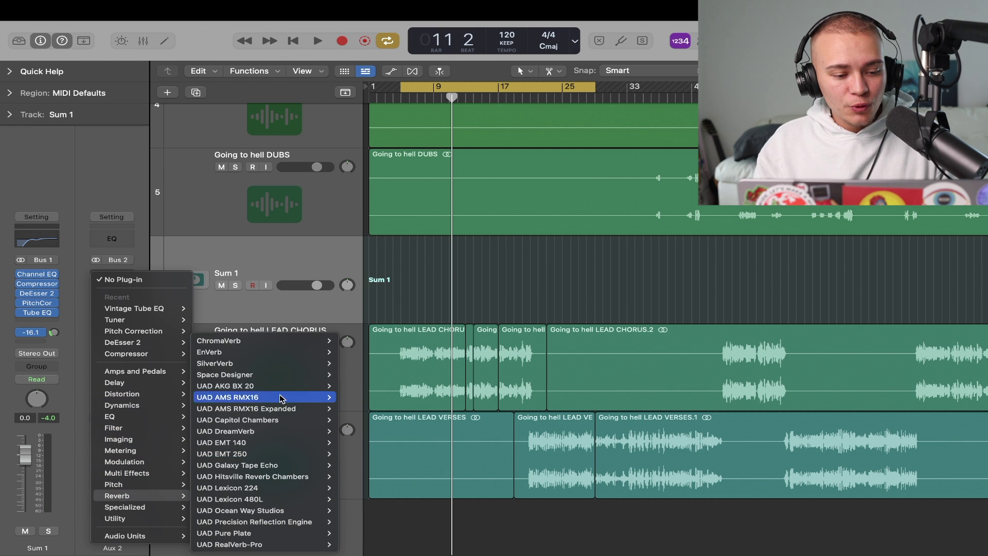
mouse_move(303, 376)
left_click(353, 375)
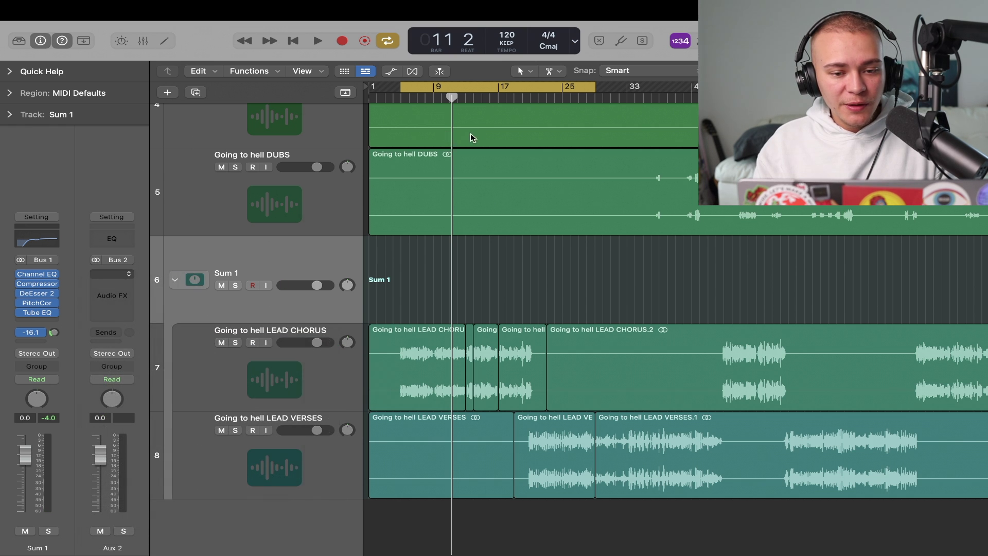
left_click(285, 83)
mouse_move(293, 315)
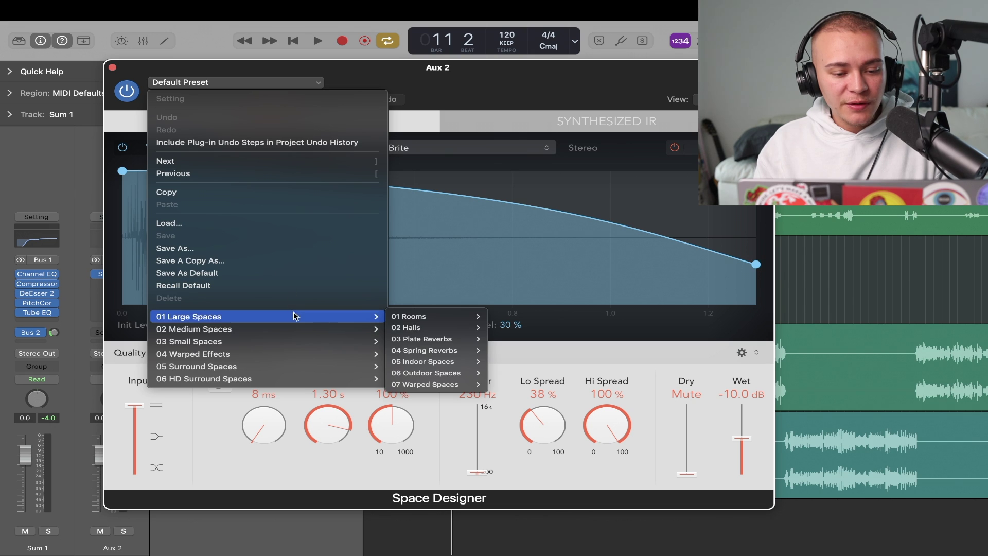
mouse_move(448, 339)
left_click(541, 463)
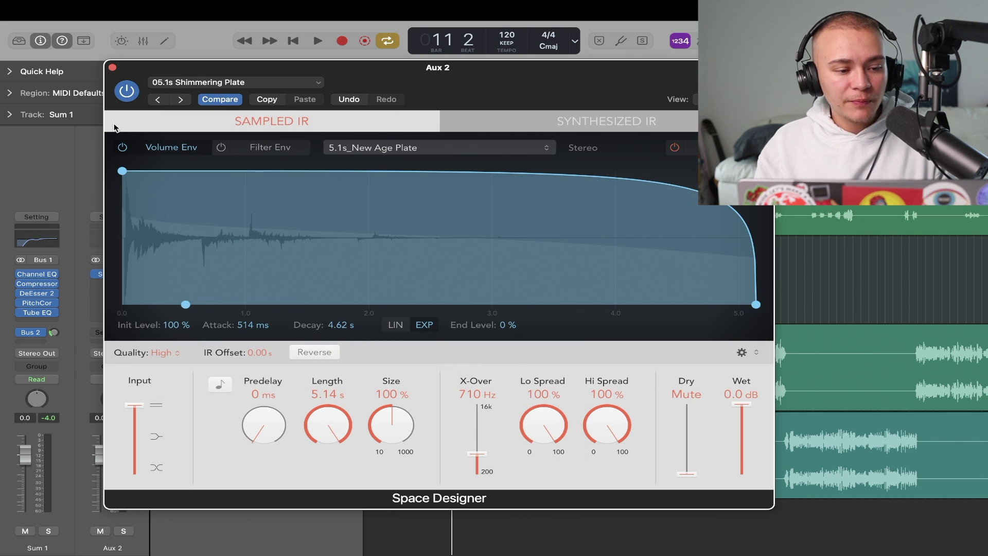
left_click(113, 67)
- Add a Channel EQ after Space Designer, set its low cut to about 328 Hz during playback, close it and stop playback
left_click(112, 240)
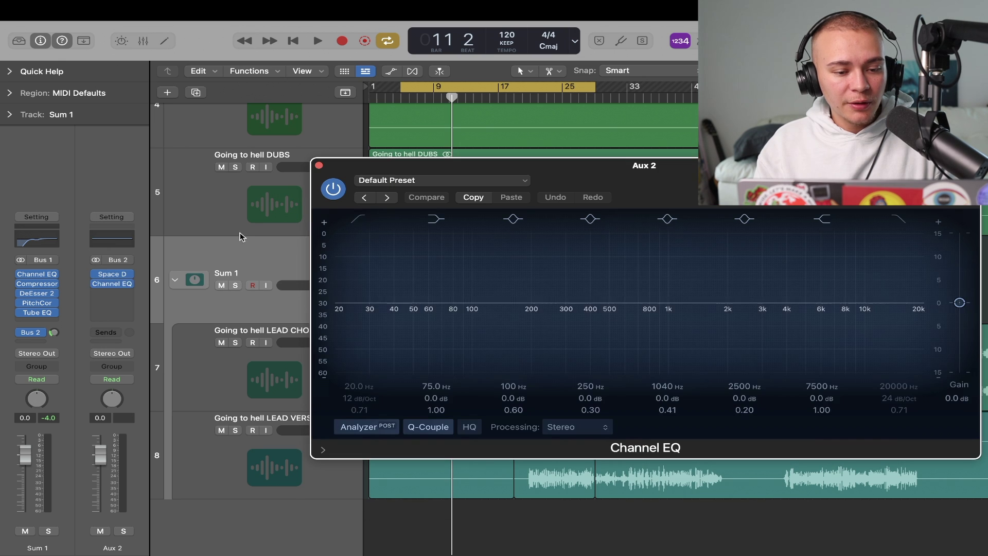
left_click(358, 219)
key("space")
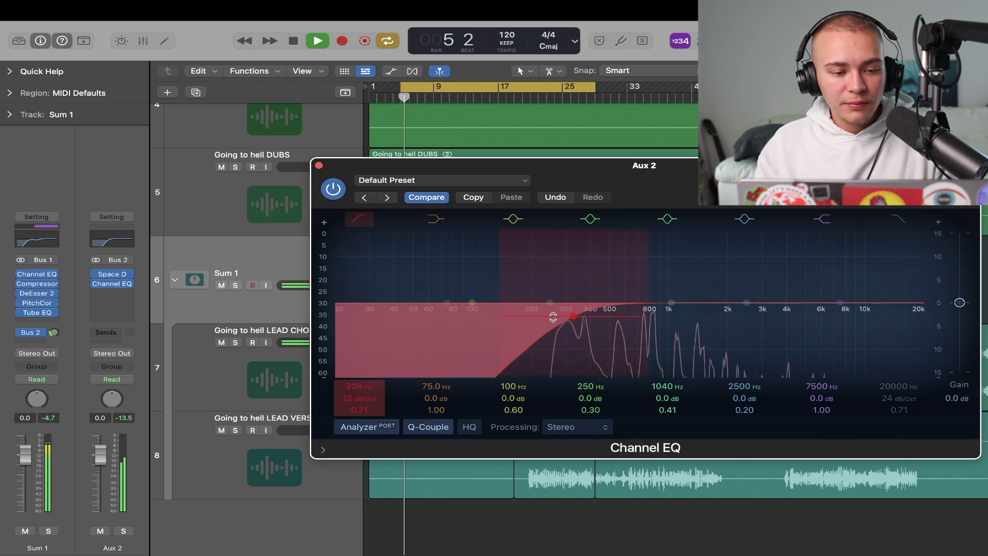
left_click(318, 165)
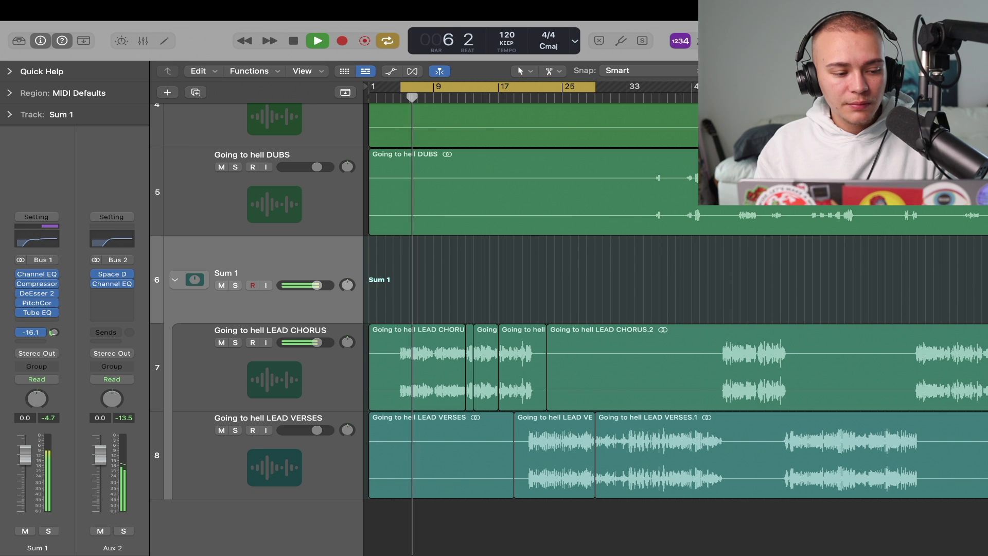
key("space")
- Insert a stereo ChromaVerb after Tube EQ on Sum 1, setting Wet to 18% and Decay to 0.74 s
left_click(45, 322)
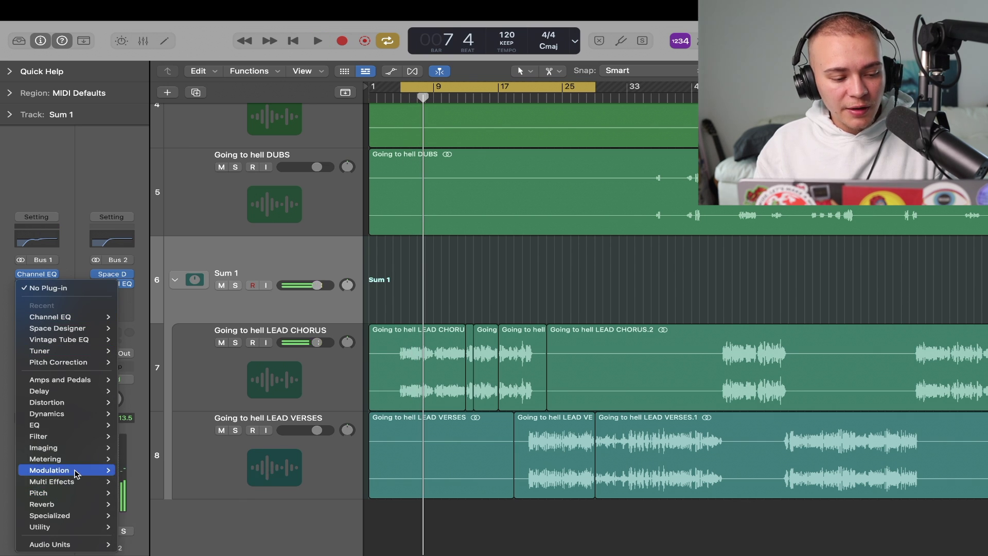
mouse_move(77, 504)
mouse_move(233, 340)
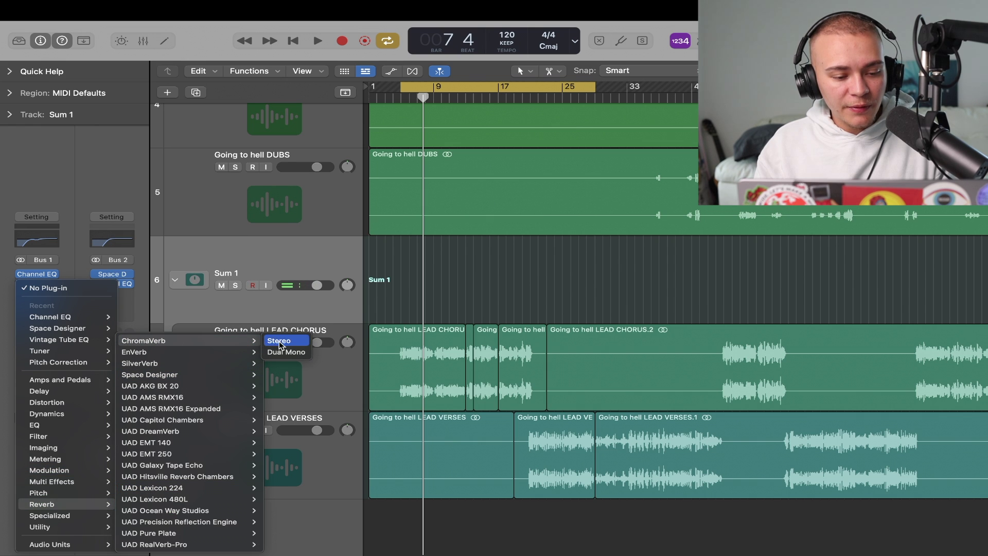
left_click(279, 342)
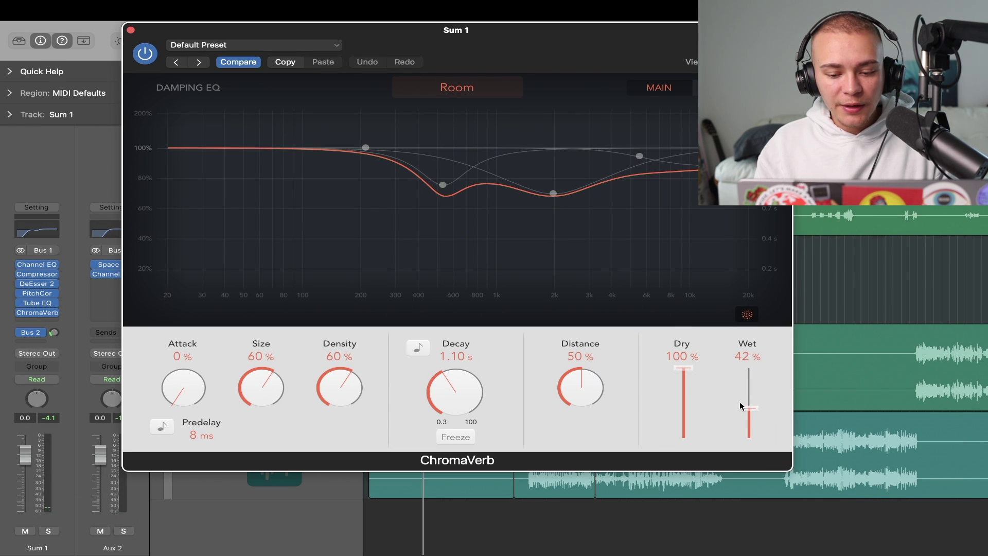
left_click_drag(740, 419, 739, 420)
left_click_drag(437, 380, 438, 388)
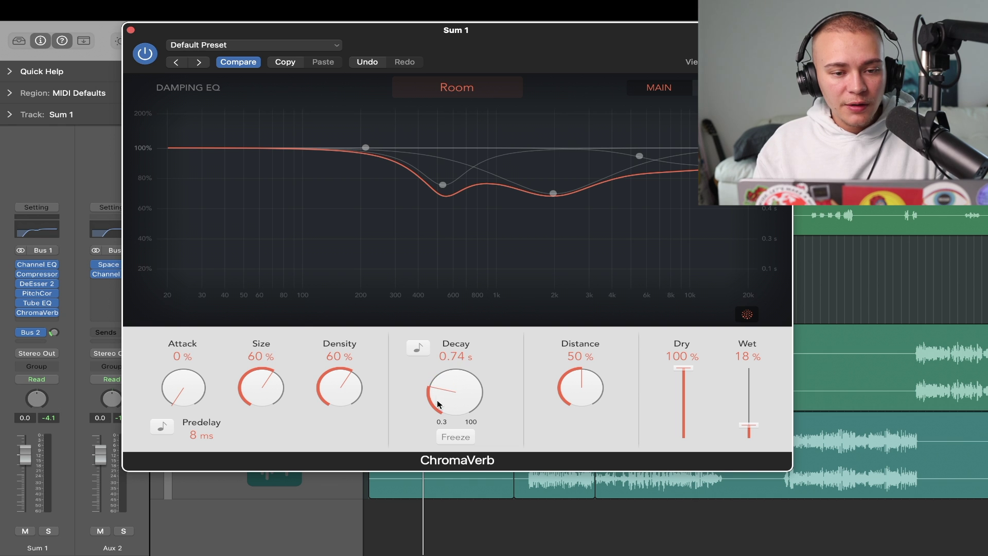
- Switch ChromaVerb's room type to Airy, lower Wet to 13% during playback and close the plug-in
left_click(456, 87)
left_click(459, 236)
left_click(587, 320)
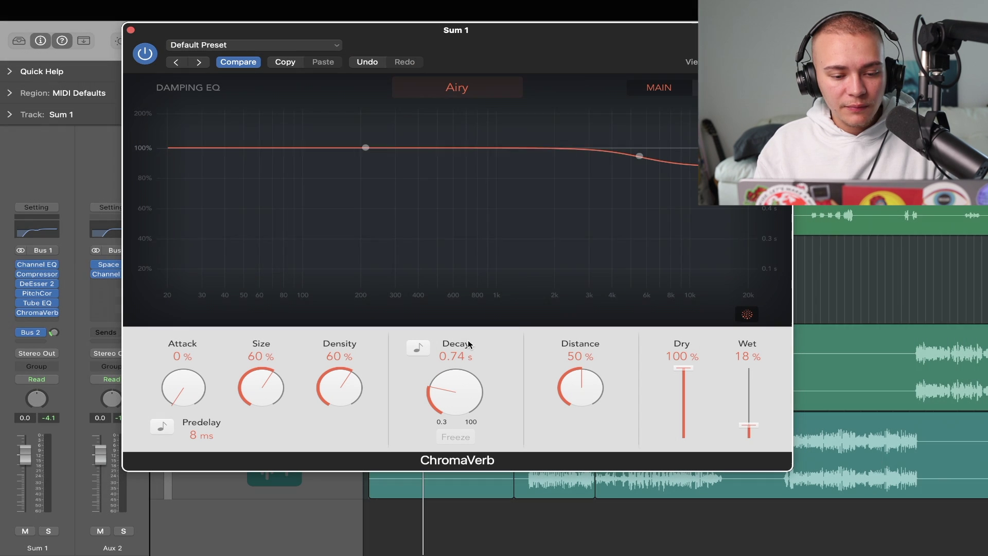
key("space")
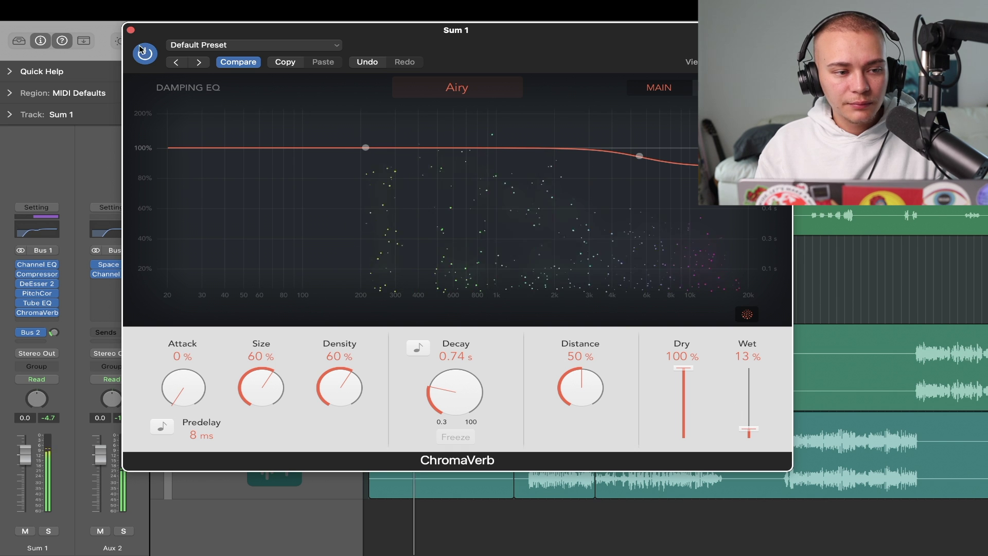
left_click(131, 31)
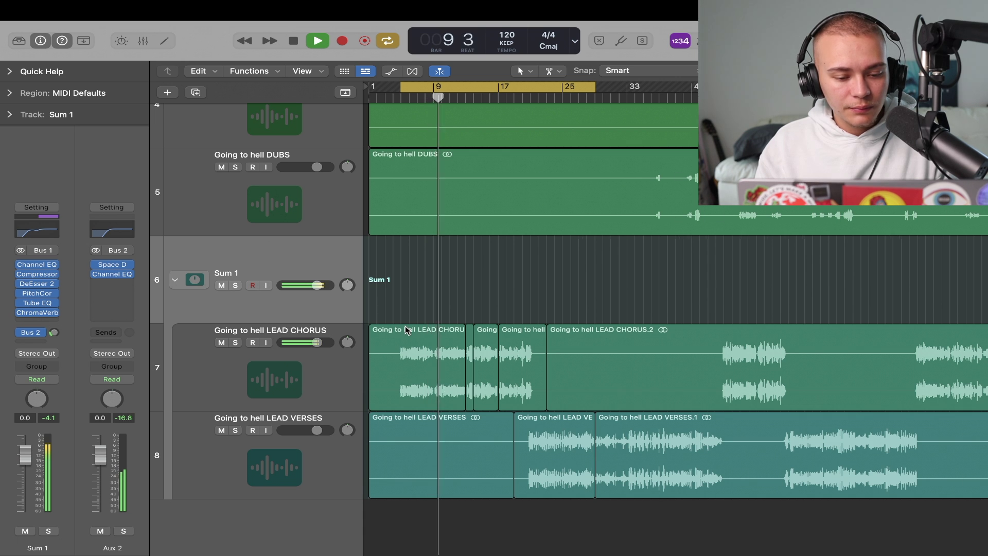
- Audition the LEAD CHORUS vocal around bar 9 and split its region in the gap just after bar 9
scroll(404, 330, "up", 10)
key("space")
scroll(517, 339, "up", 3)
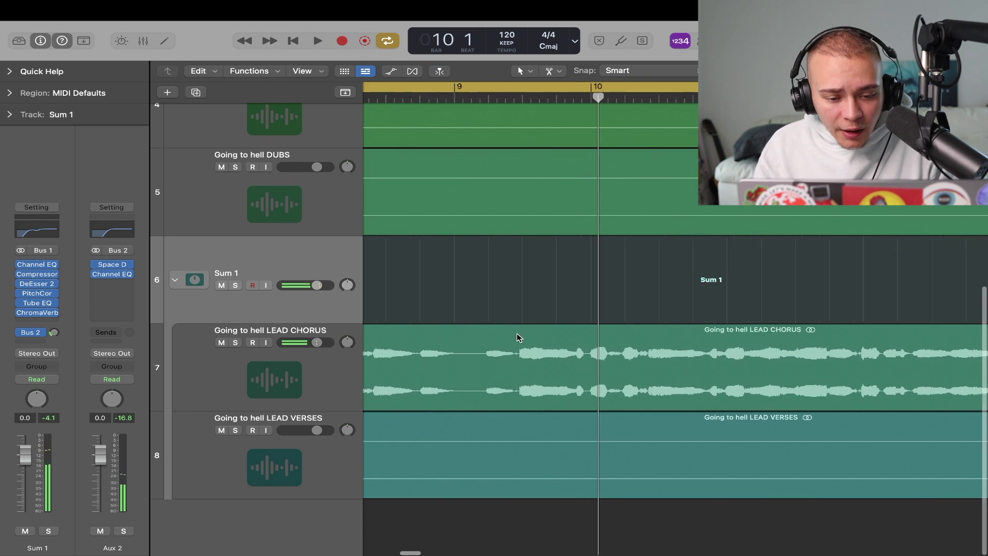
scroll(503, 375, "up", 3)
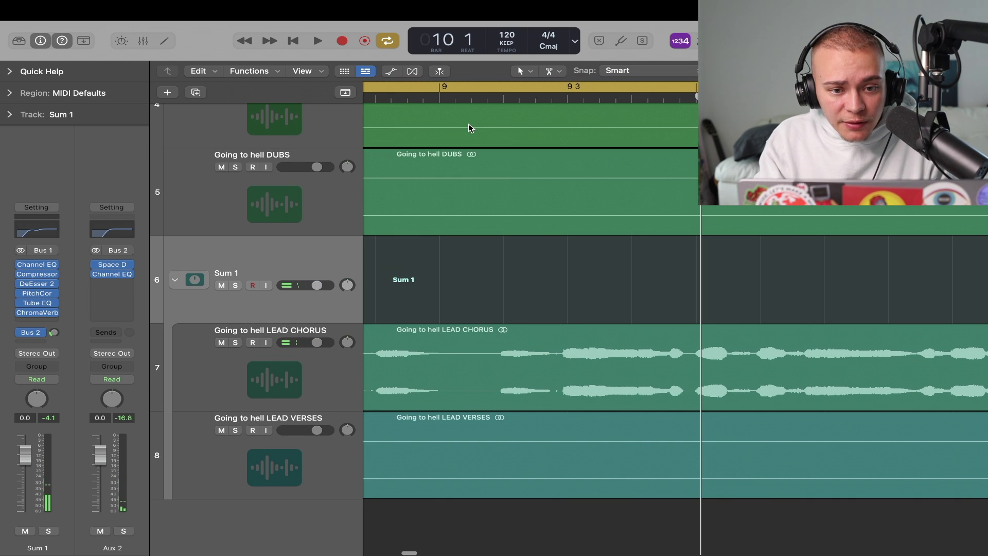
left_click(458, 100)
key("space")
scroll(492, 340, "up", 1)
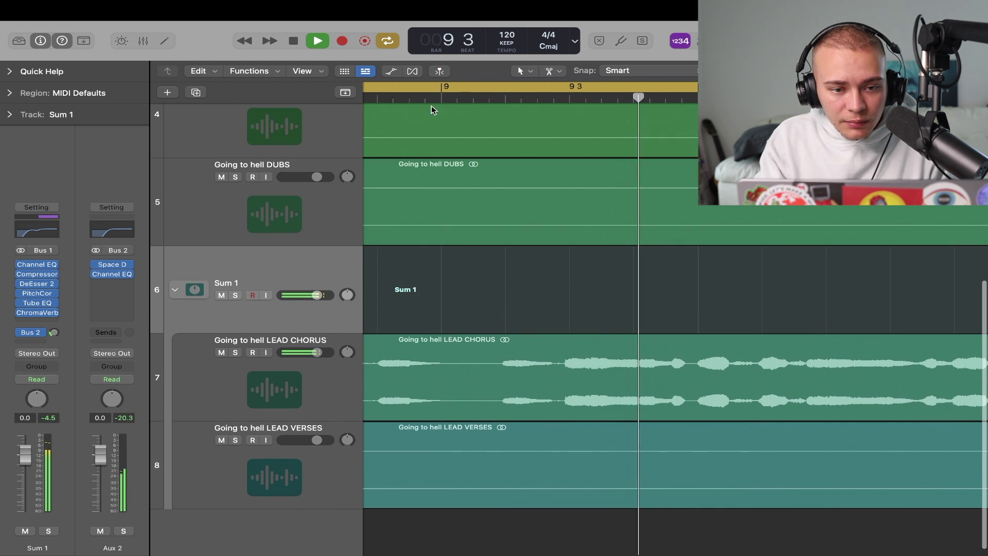
left_click(399, 99)
scroll(432, 260, "left", 2)
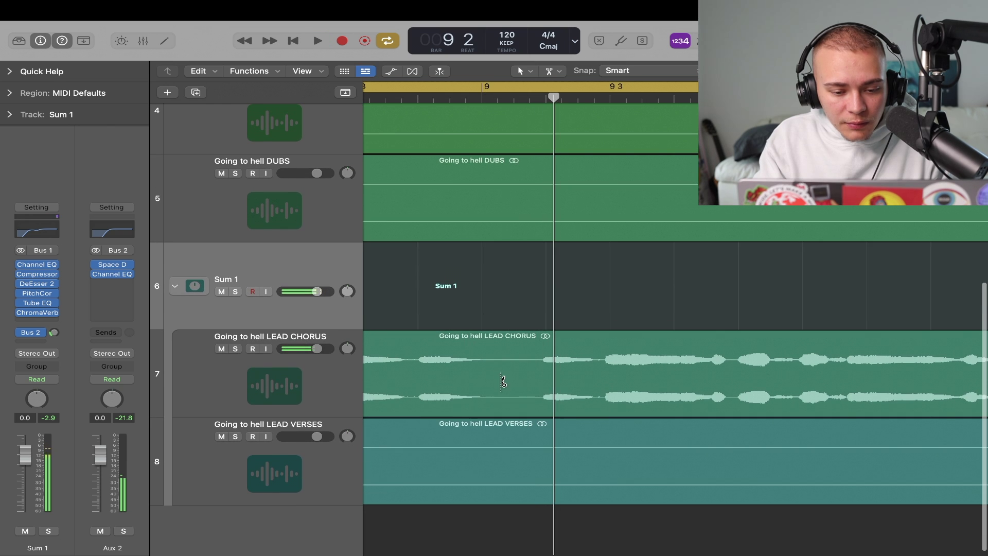
left_click(490, 380)
- Using the Fade tool, add a fade-out before the new chorus cut and a fade-in after it
left_click(553, 71)
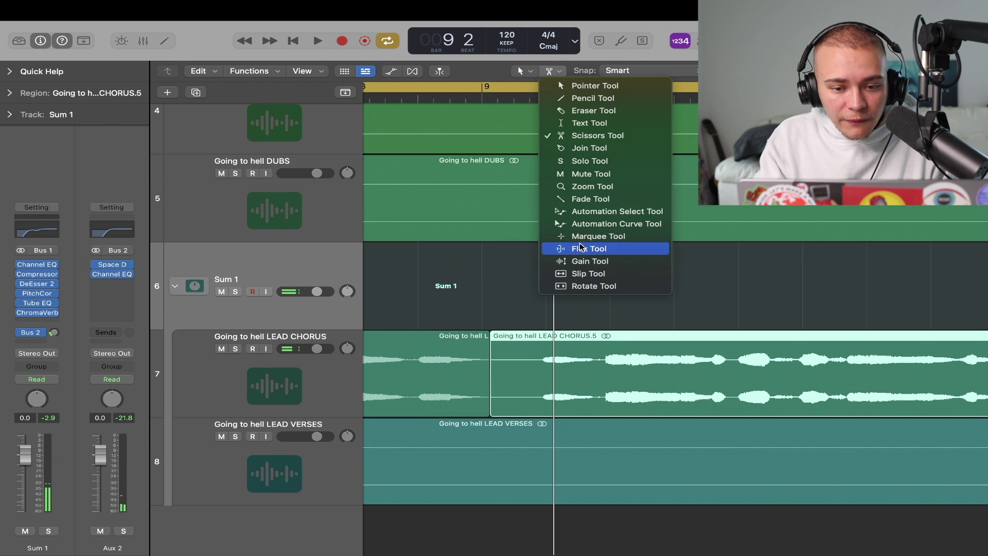
left_click(590, 198)
left_click(479, 345)
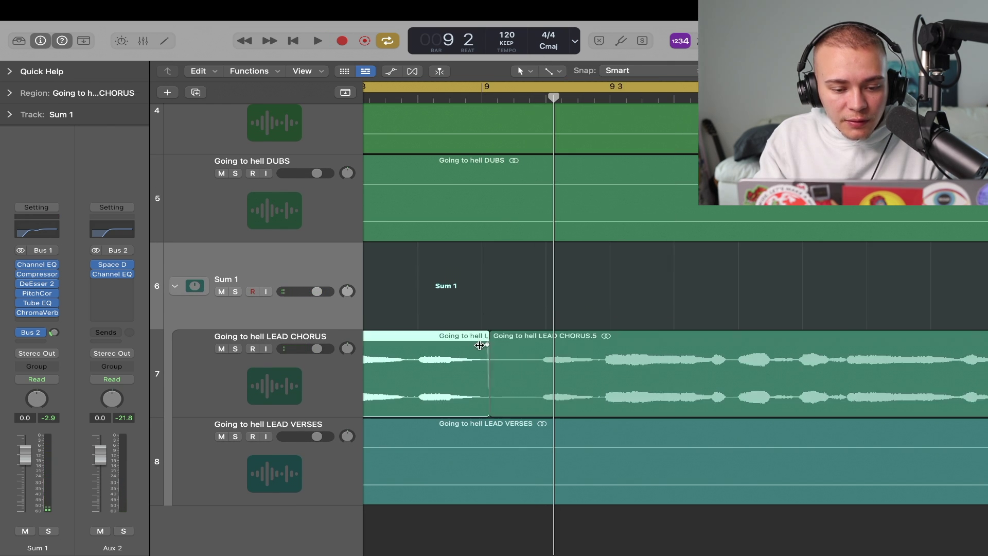
left_click(507, 347)
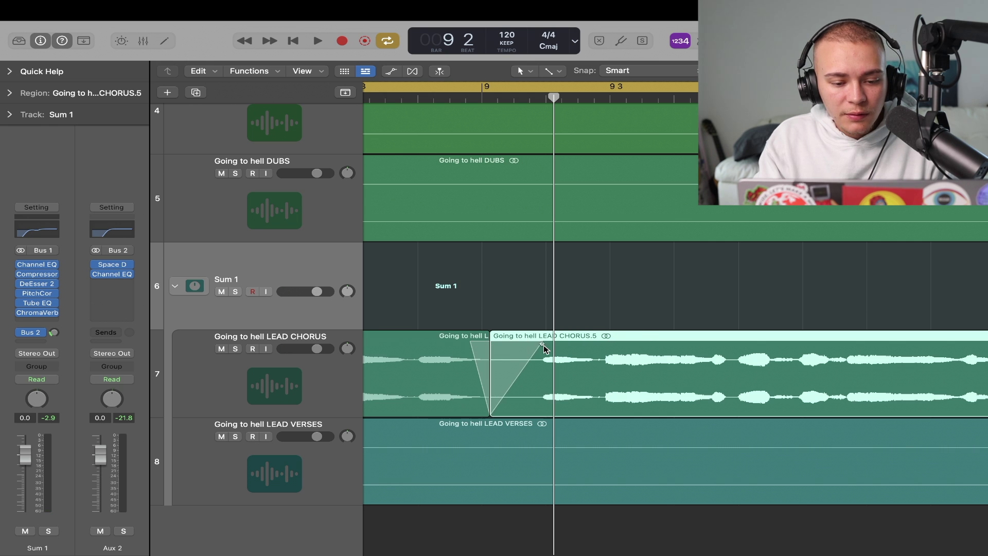
- Start playback, move the LEAD VERSES track above LEAD CHORUS within Sum 1 and reselect Sum 1
key("super+Left")
key("super+Left")
key("super+Left")
key("super+Left")
scroll(543, 346, "left", 5)
key("super+Left")
key("super+Left")
key("super+Left")
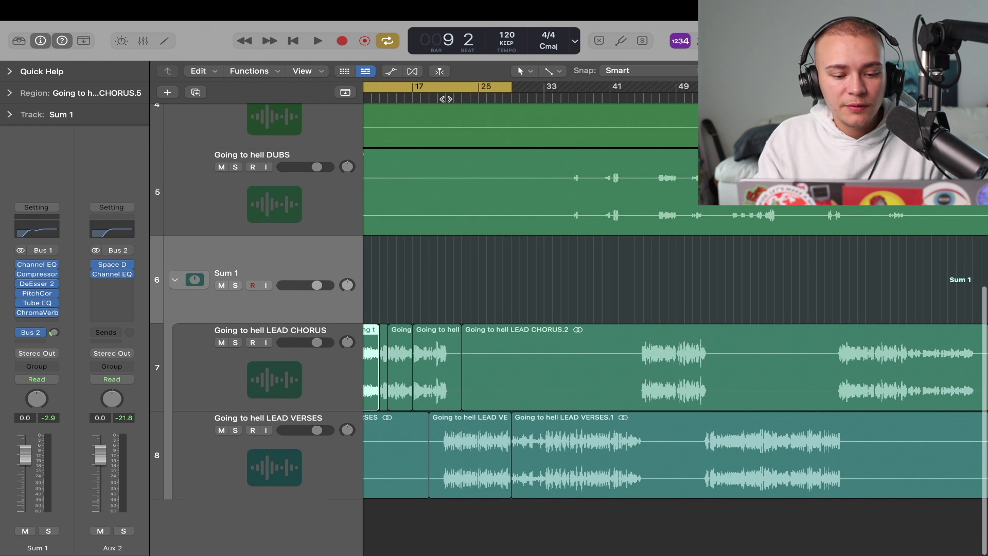
key("space")
left_click(331, 460)
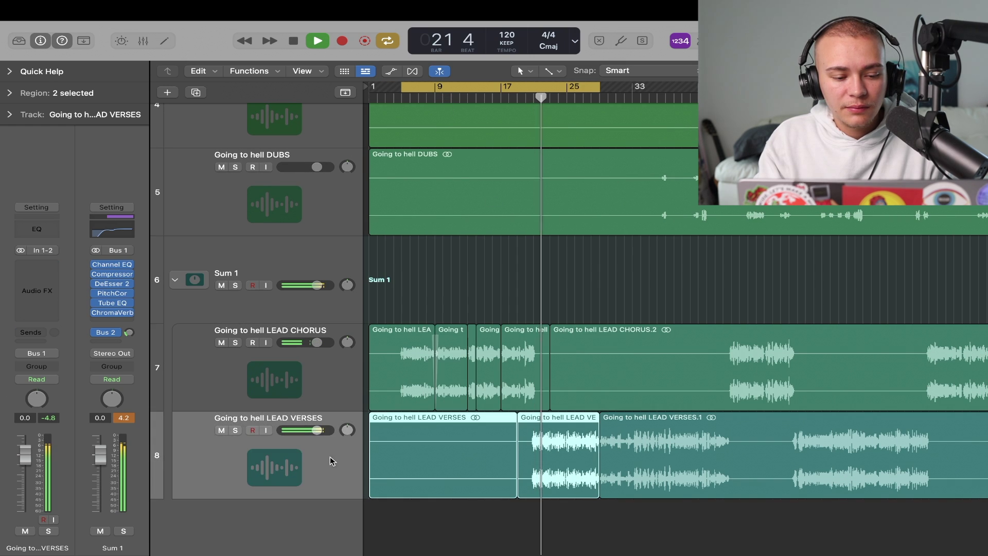
left_click_drag(332, 461, 320, 346)
left_click(223, 279)
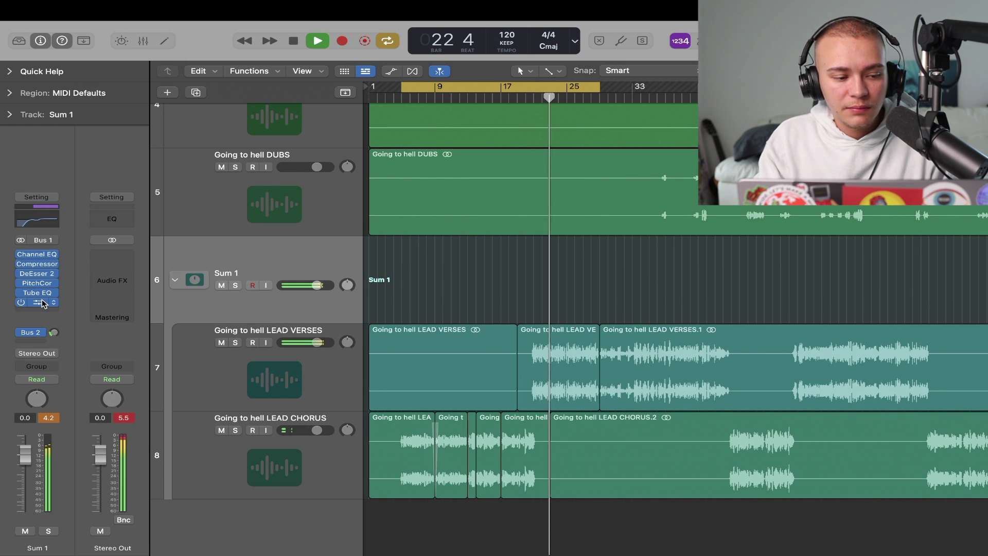
- Fine-tune the make-up gain of Sum 1's Compressor while the verse plays, check the plug-in again and close it
left_click(37, 264)
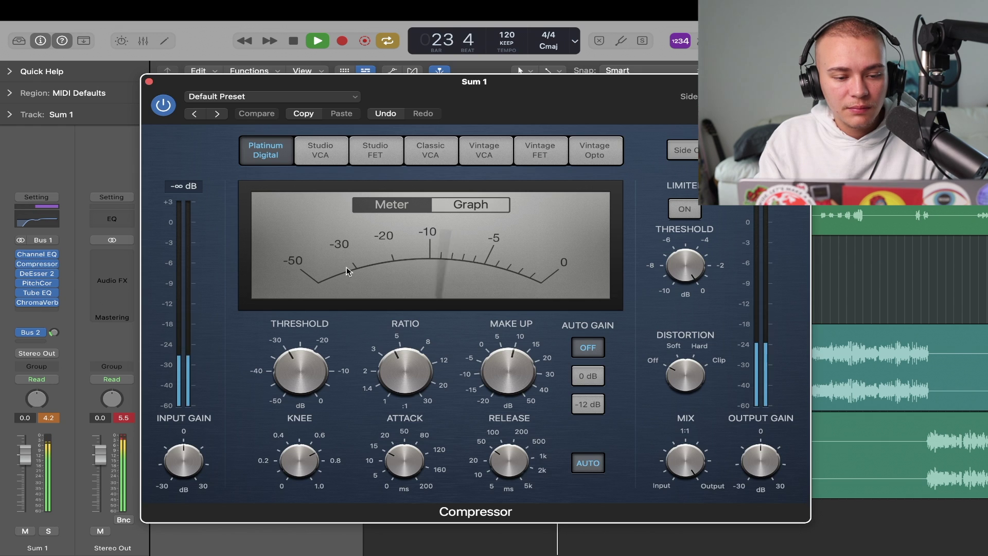
left_click_drag(506, 373, 506, 370)
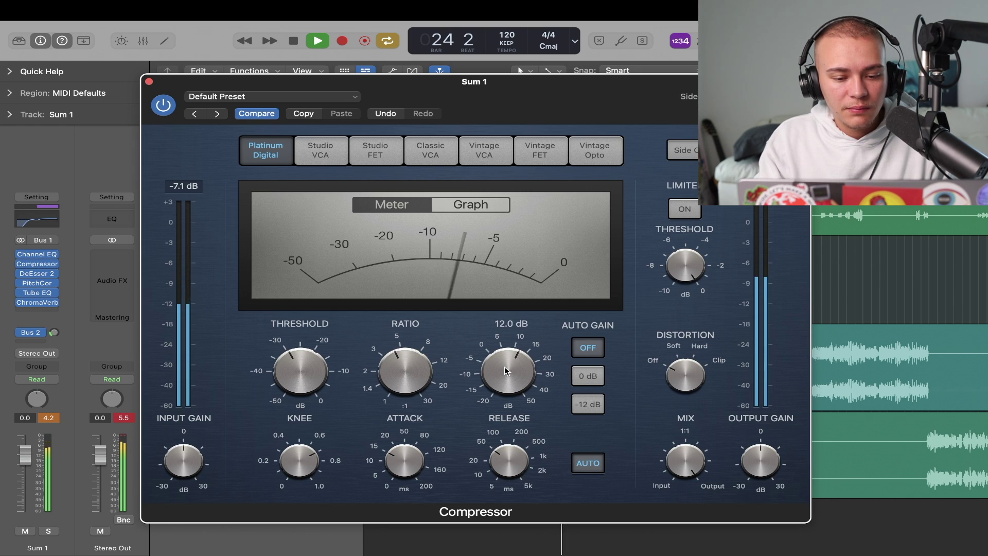
left_click(149, 82)
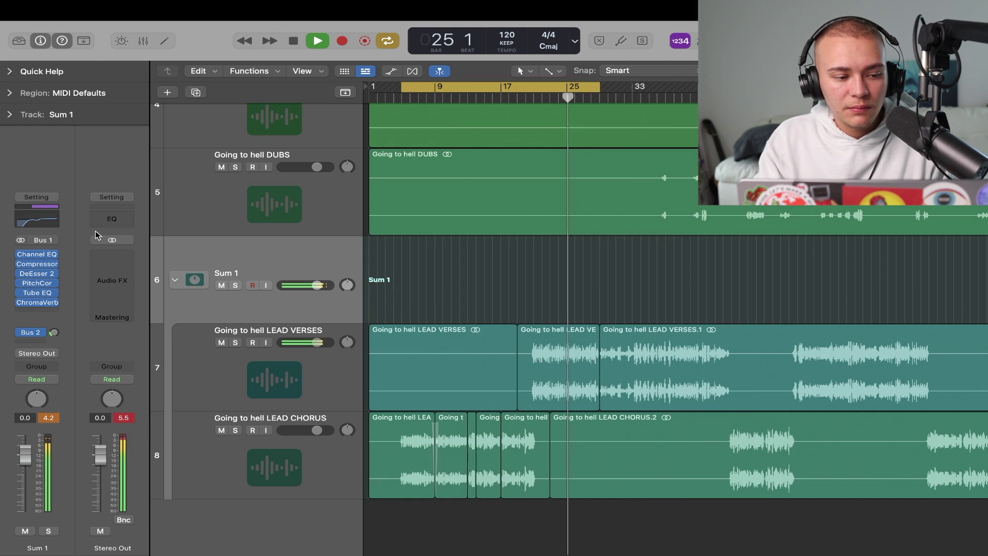
left_click(37, 265)
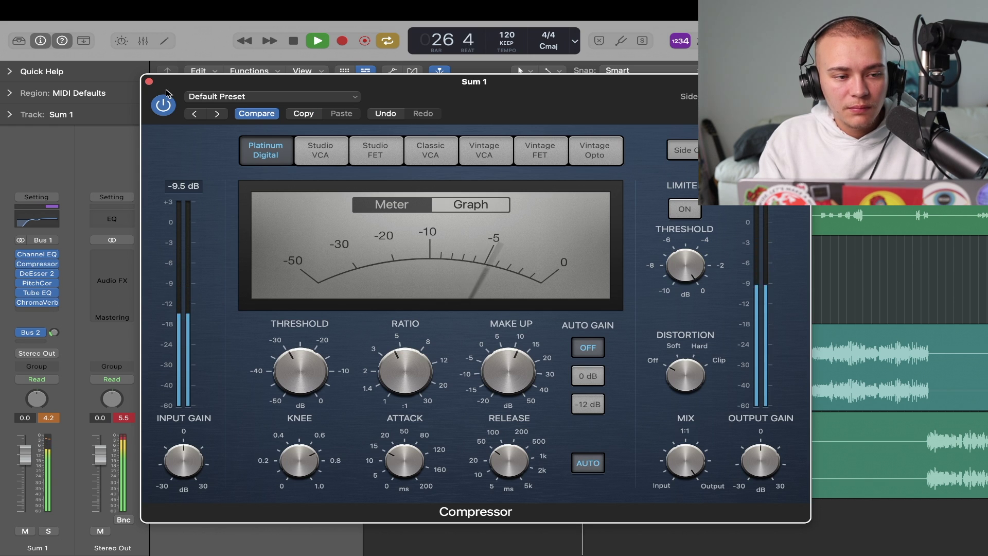
left_click(149, 82)
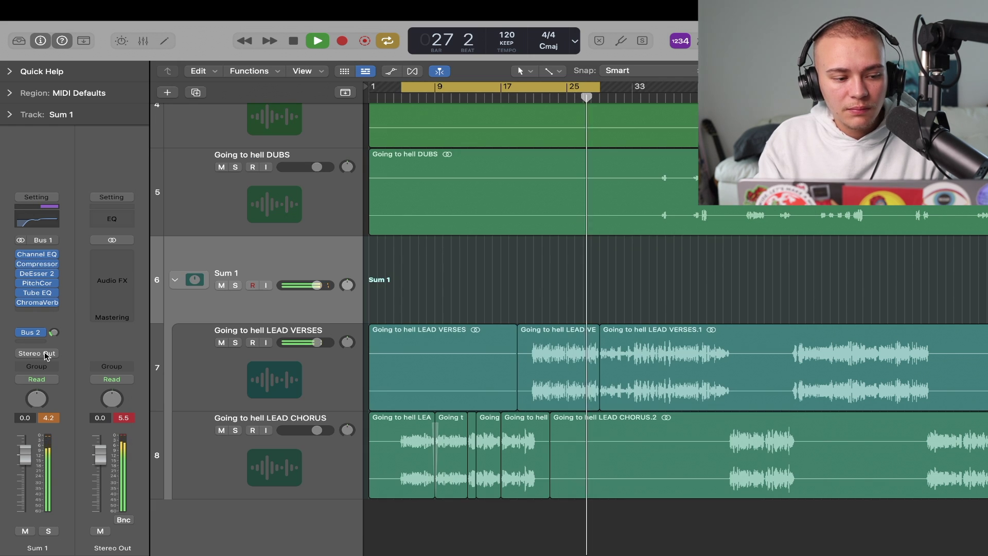
- Review Sum 1's Vintage Tube EQ settings, close the plug-in, select the LEAD VERSES track and stop playback
left_click(37, 292)
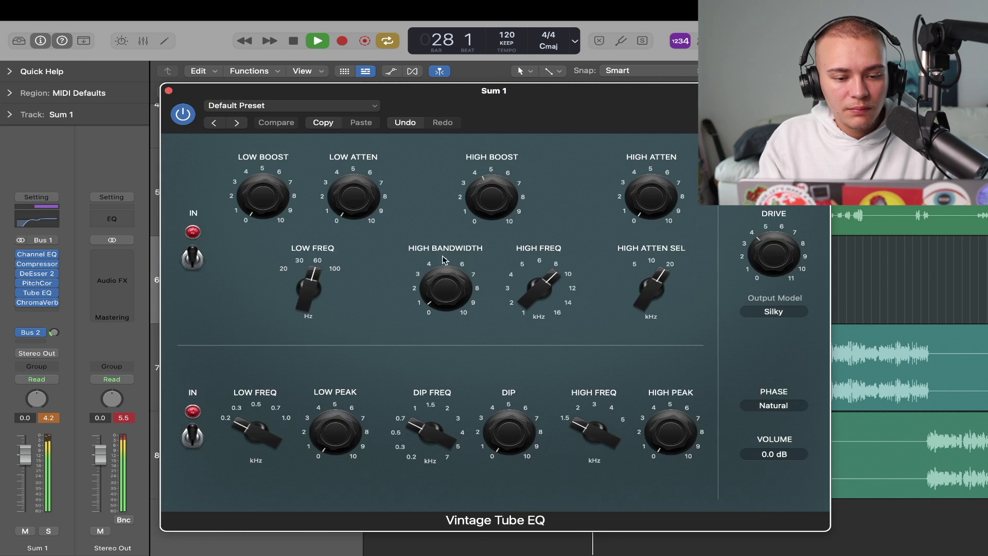
left_click(169, 91)
left_click(196, 370)
key("space")
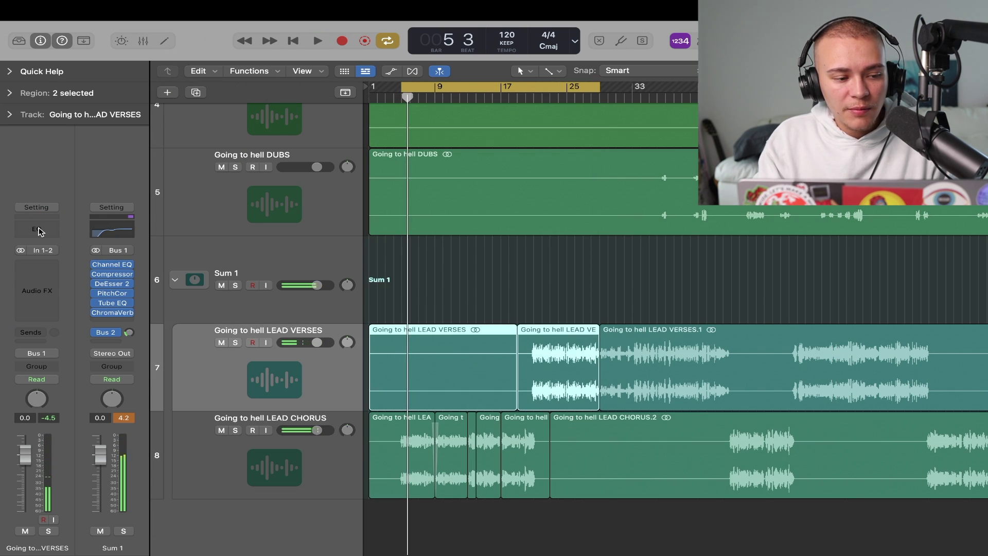
- Add a Channel EQ to the LEAD VERSES track with a +1.4 dB high shelf at 7550 Hz, and close the plug-in
left_click(39, 228)
left_click_drag(802, 306, 803, 300)
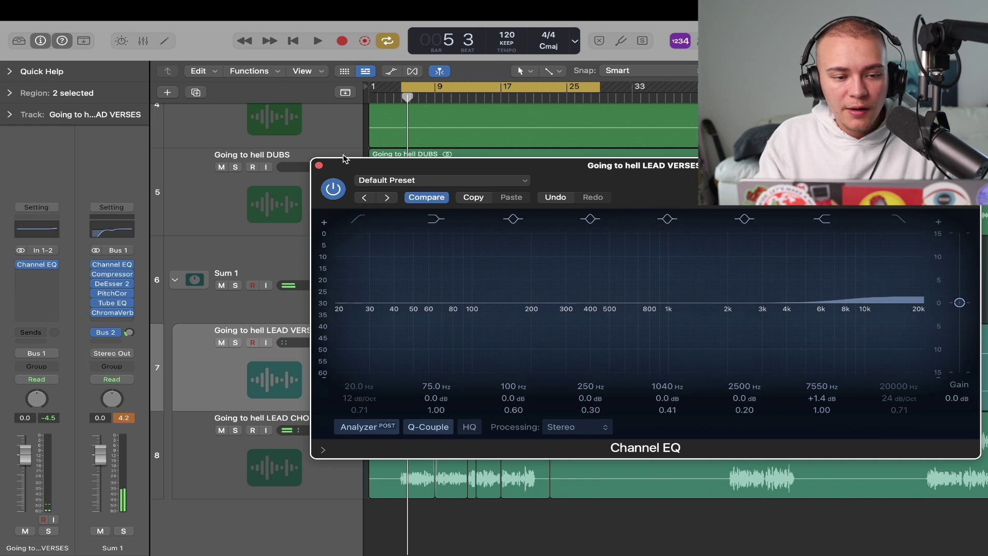
left_click(319, 166)
- While playing from bar 20, set the LEAD VERSES EQ's low cut to 96 Hz, 250 Hz band to -1.0 dB and high shelf to about +1.6 dB
left_click_drag(515, 98, 531, 97)
key("space")
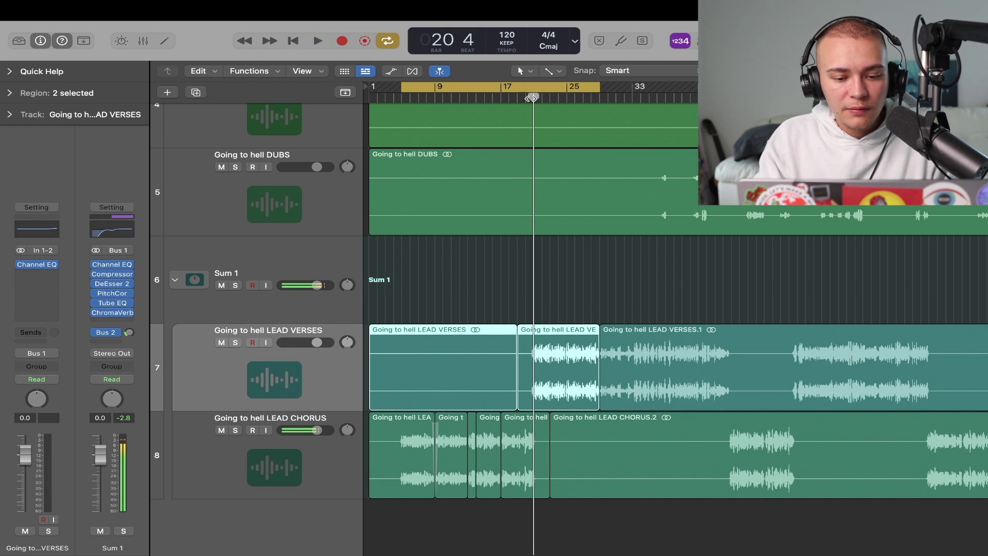
left_click(38, 264)
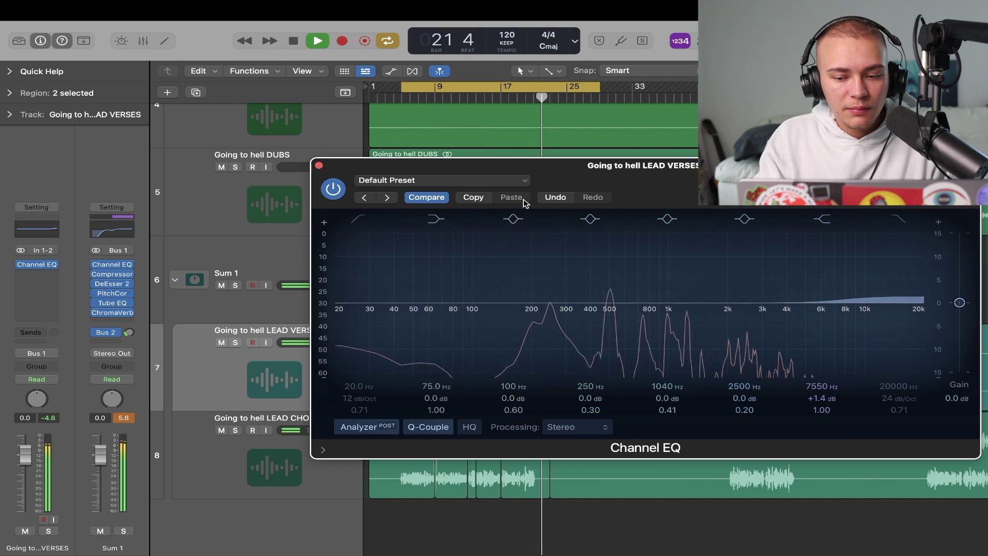
left_click_drag(358, 257, 475, 288)
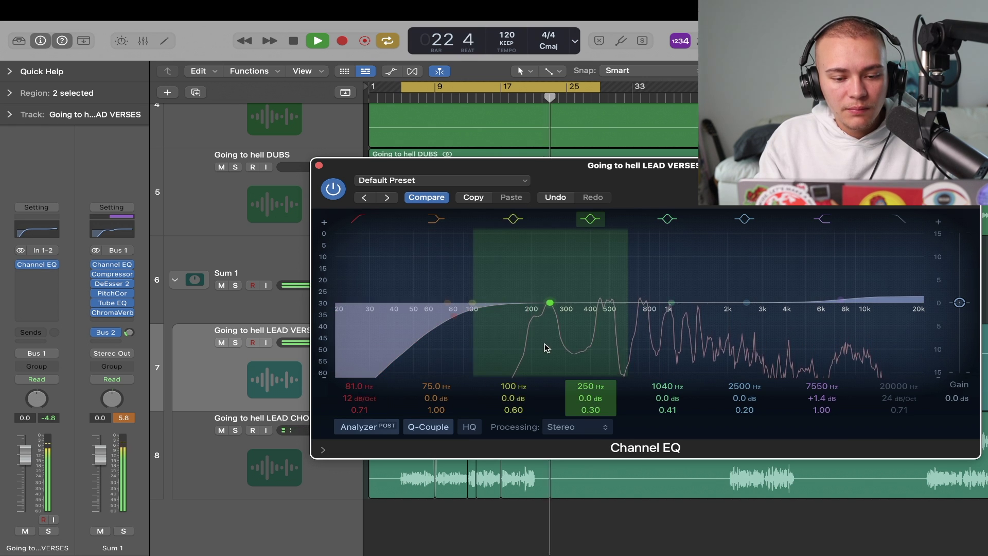
left_click_drag(544, 345, 543, 354)
left_click_drag(832, 328, 832, 326)
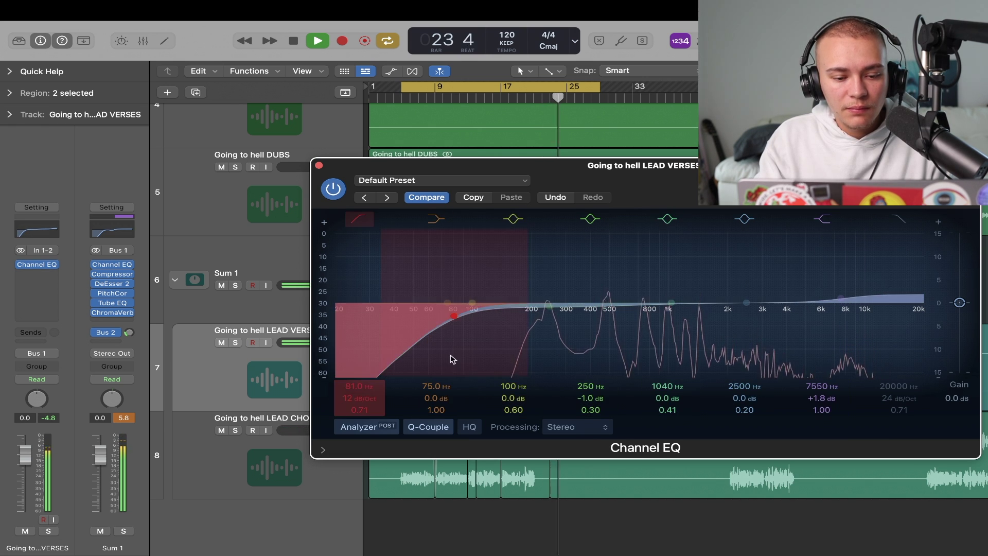
left_click_drag(451, 354, 465, 357)
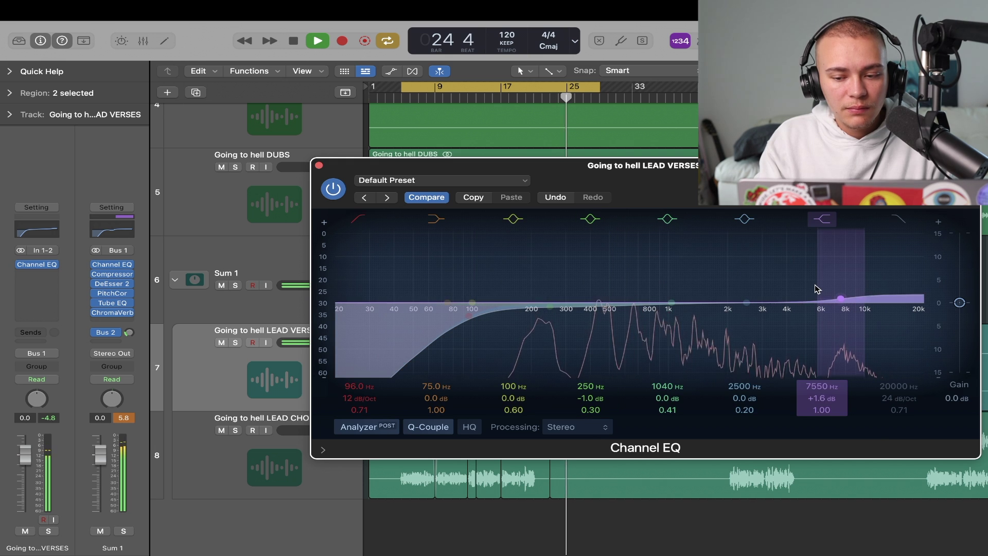
left_click_drag(815, 285, 815, 288)
left_click(318, 165)
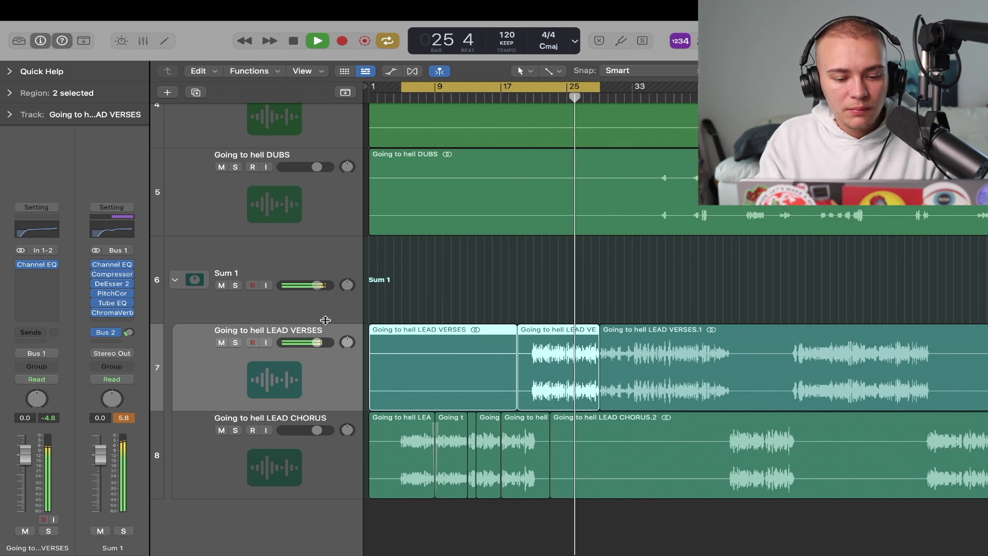
- Compare the LEAD CHORUS and LEAD VERSES channel strips during playback, and stop with LEAD VERSES selected
left_click(312, 455)
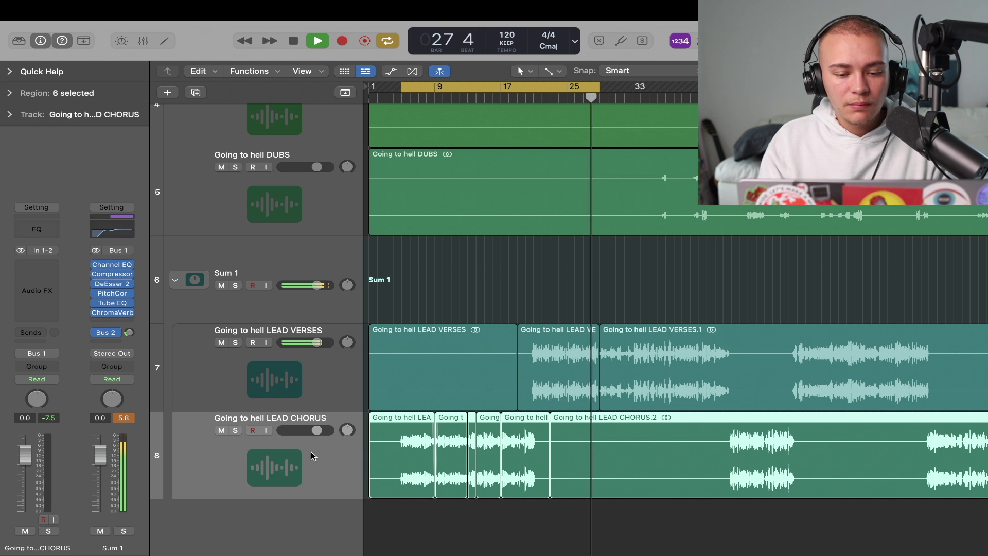
left_click(280, 375)
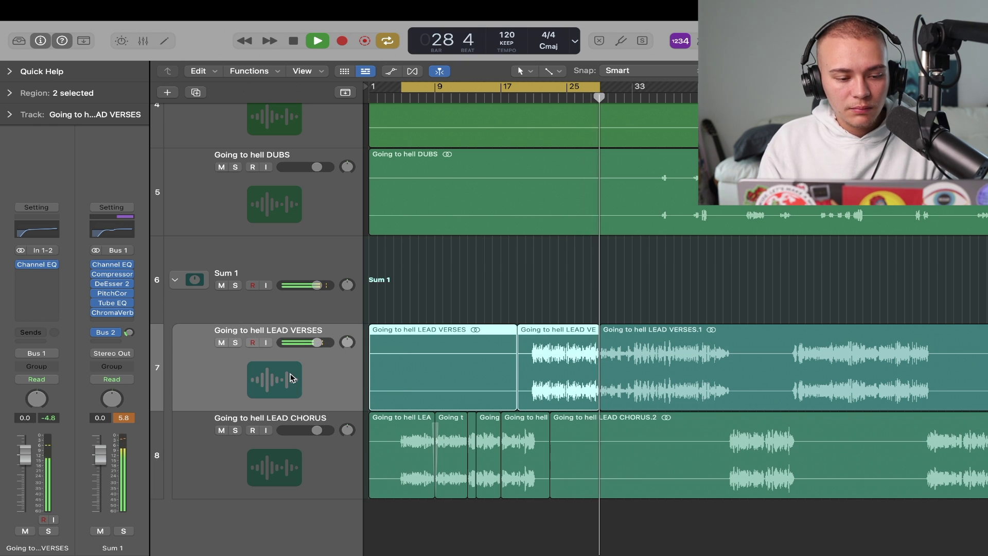
key("space")
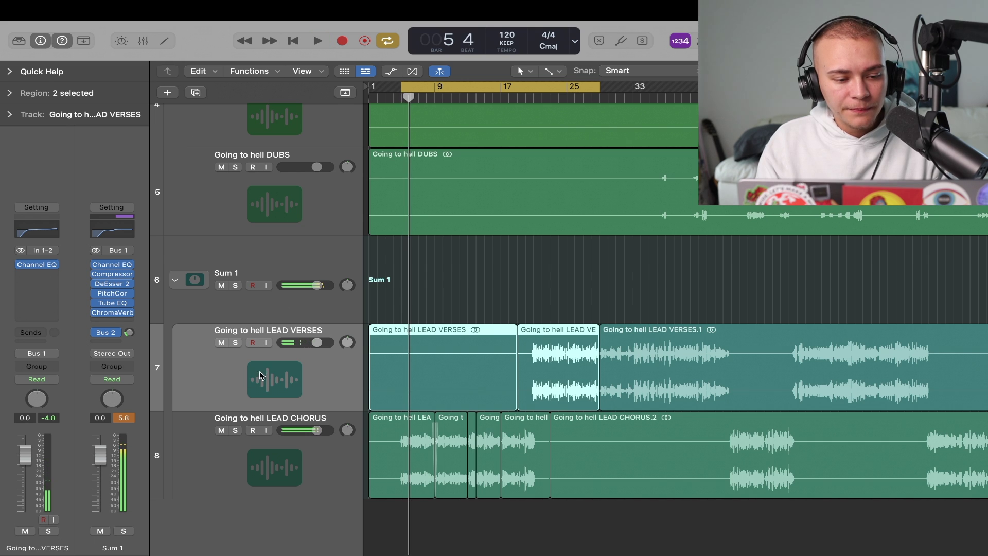
- Select Sum 1 and review its Pitch Correction and Compressor settings, closing each plug-in
left_click(261, 310)
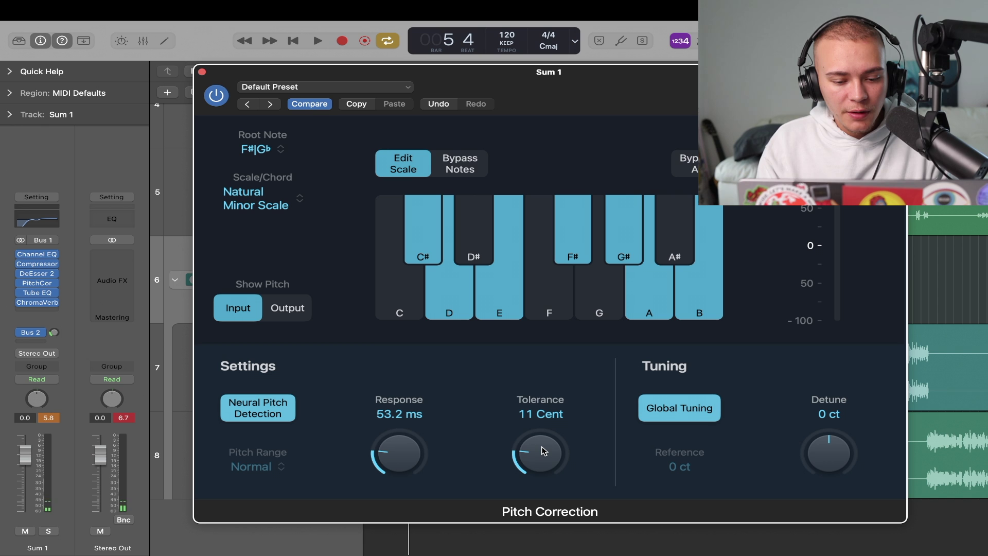
left_click(202, 72)
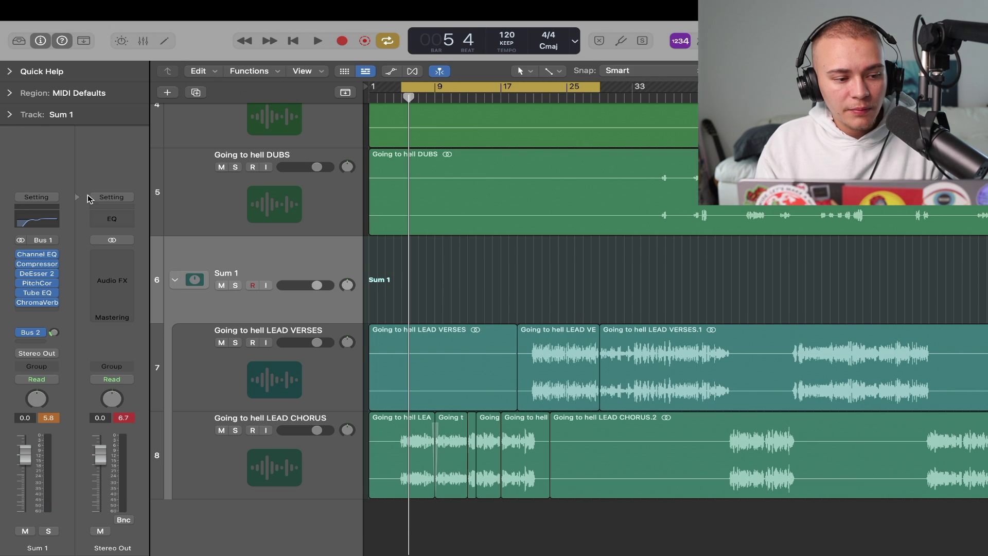
left_click(31, 266)
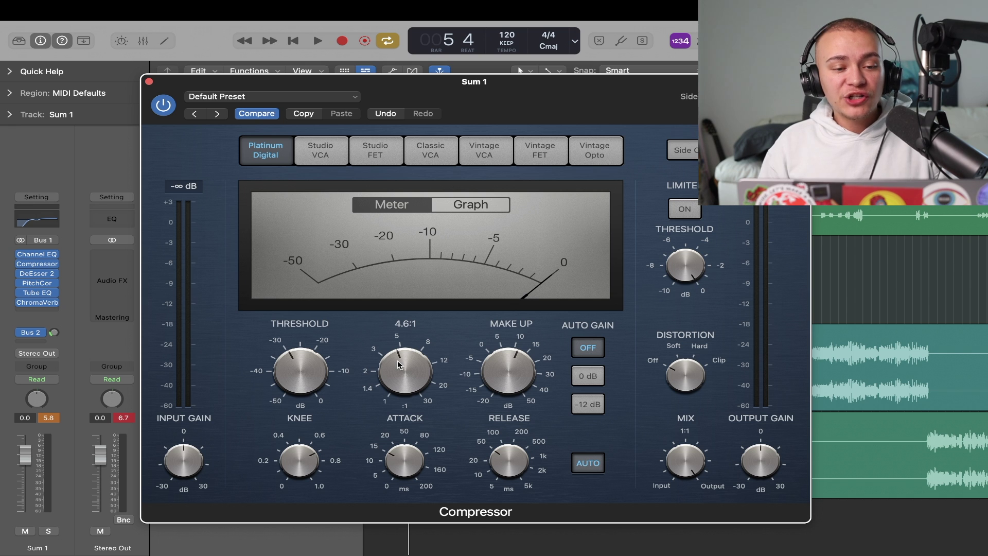
left_click(149, 82)
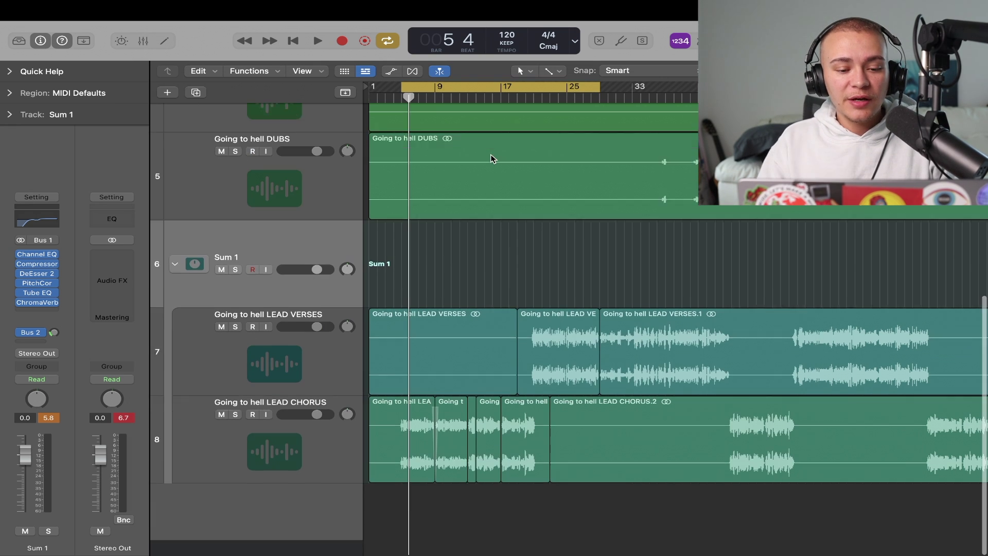
- Play the mix from just before bar 5 through the chorus and verse, and stop at bar 28
scroll(490, 153, "up", 2)
left_click(394, 95)
key("space")
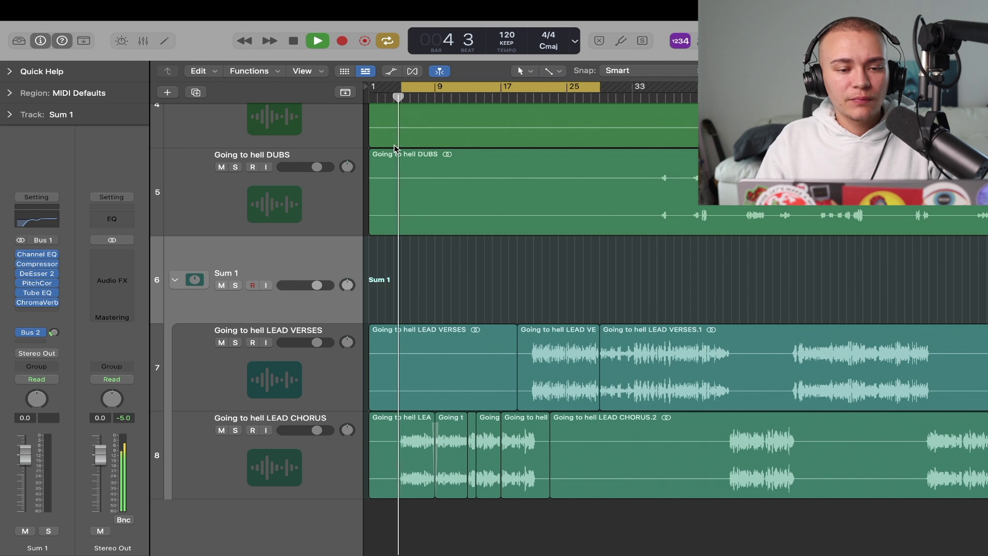
scroll(395, 148, "up", 5)
scroll(395, 148, "left", 3)
key("super+Left")
key("super+Left")
key("super+Left")
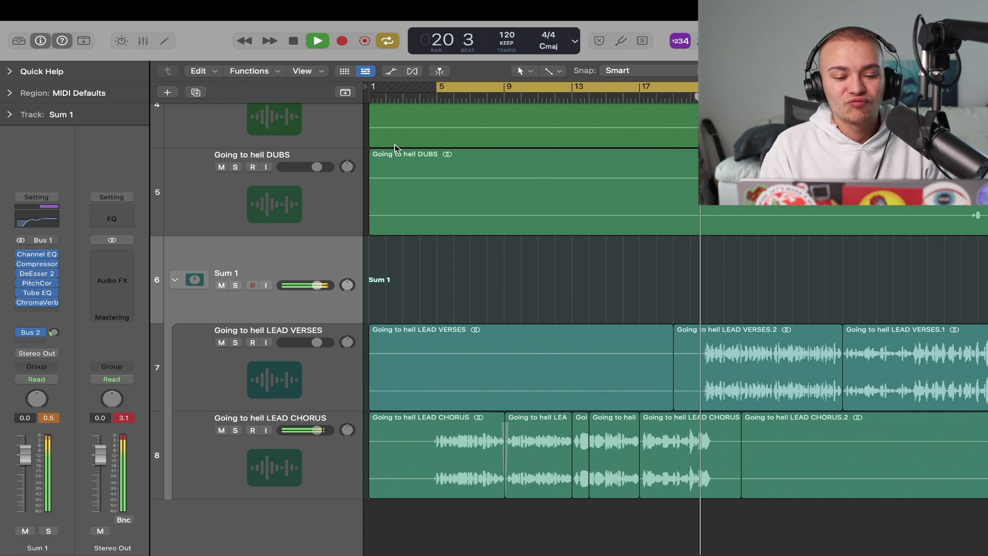
key("super+Right")
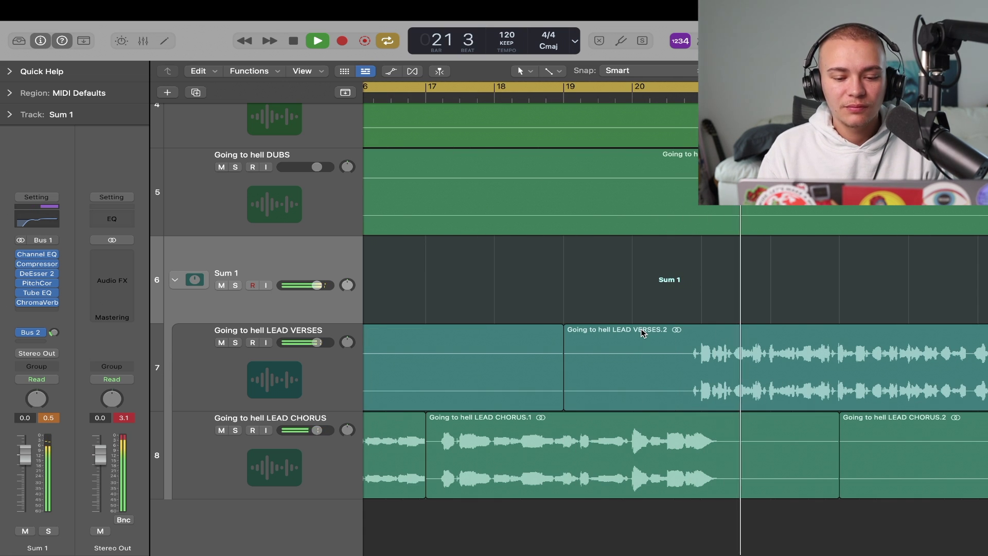
key("super+Left")
key("super+Left")
key("super+Left")
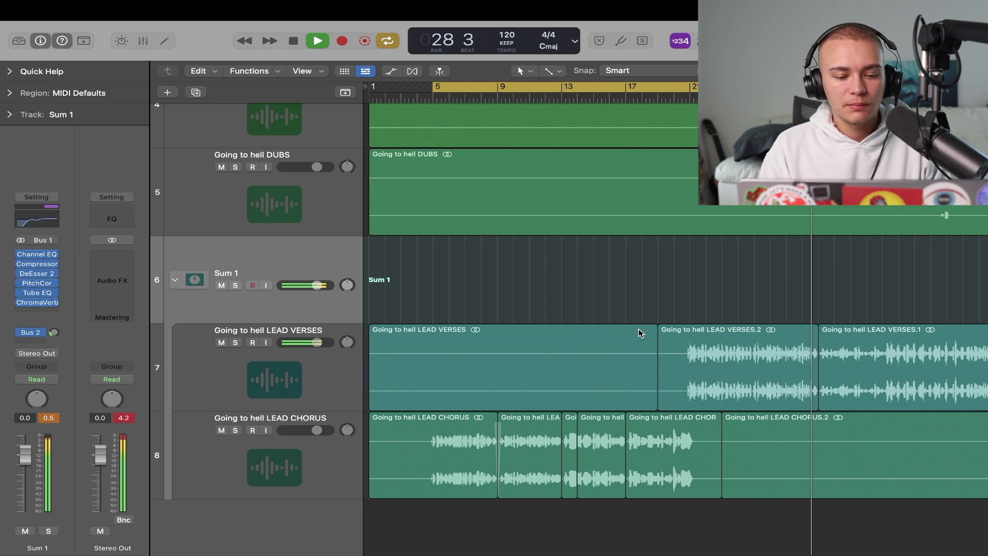
key("space")
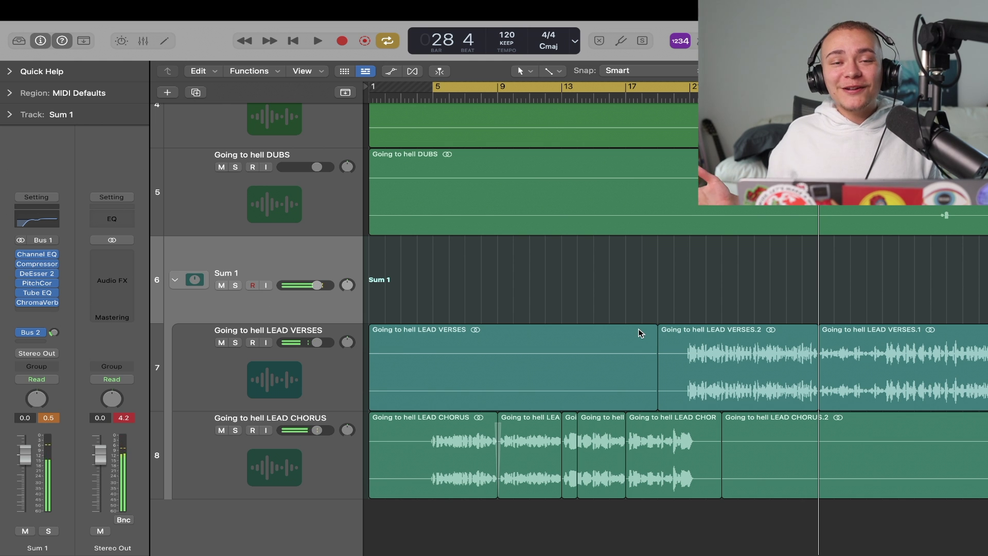
- Using the Scissors Tool, isolate the loud note on LEAD CHORUS with cuts just before bar 20 and at 20 2 1 1
scroll(655, 472, "up", 10)
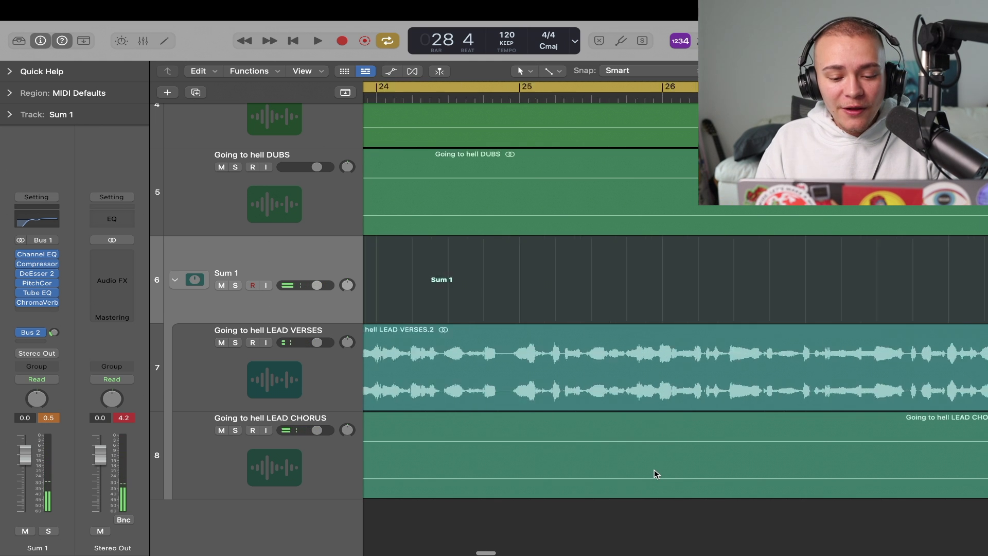
scroll(650, 453, "left", 5)
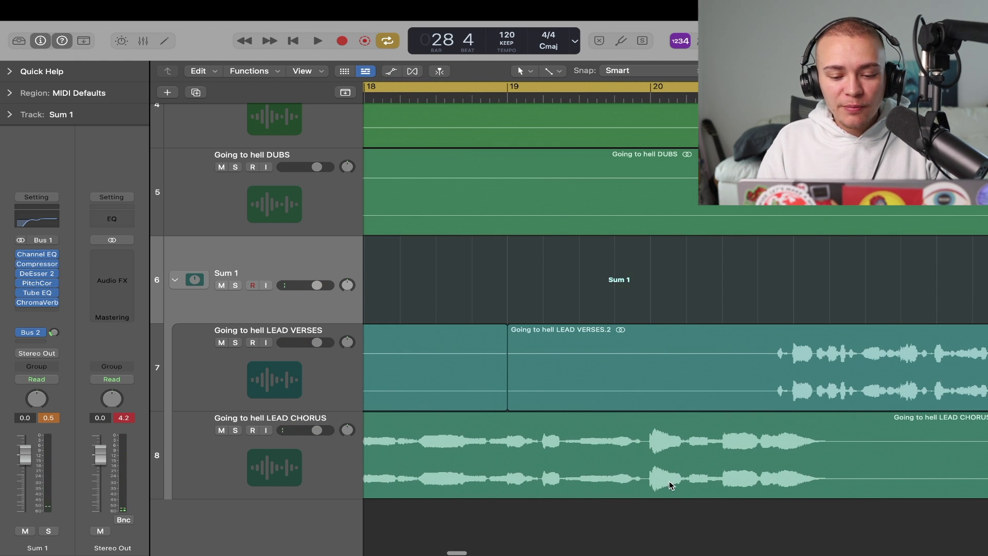
left_click(544, 65)
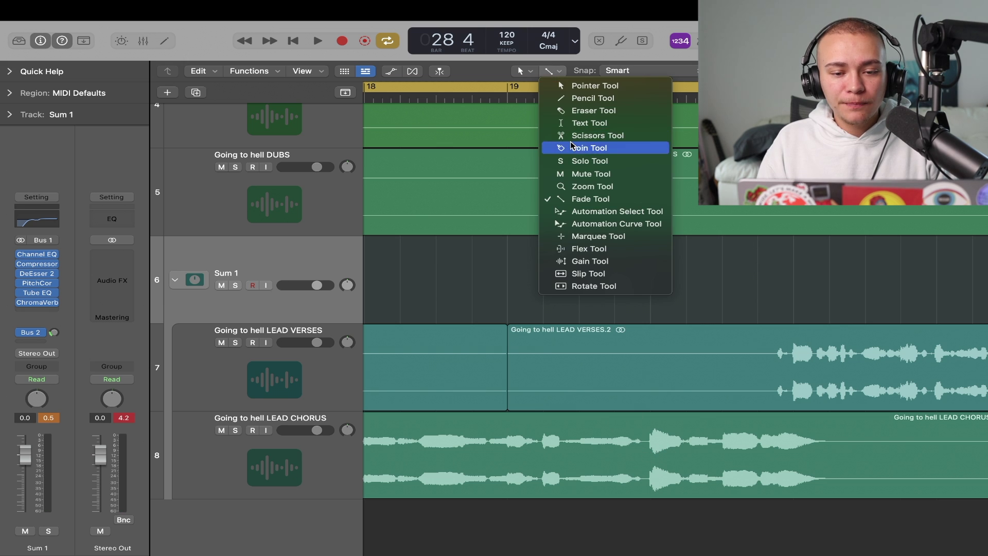
left_click(584, 99)
left_click(643, 452)
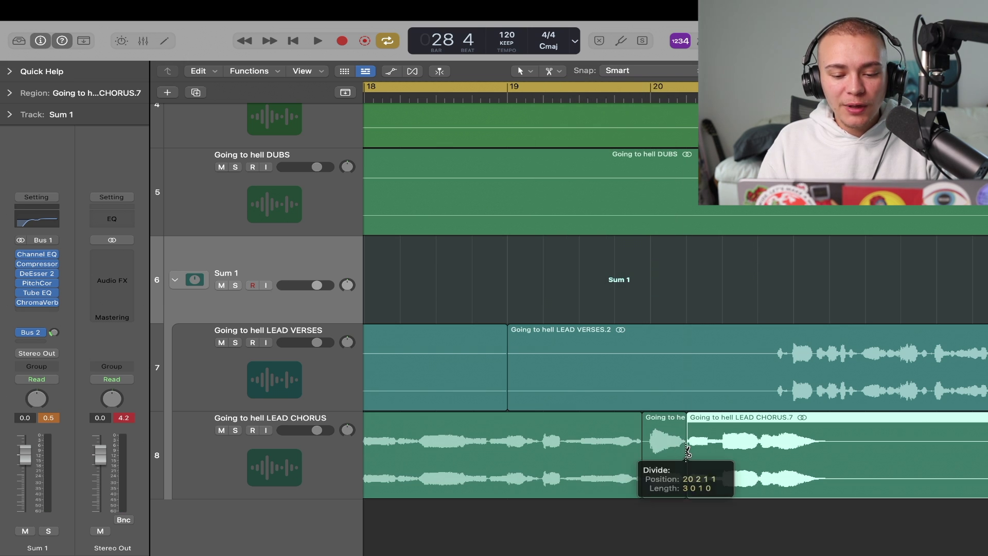
left_click(687, 455)
- Set the isolated LEAD CHORUS region's gain to -5.0 dB, audition the passage, and collapse the region and track parameters
left_click(10, 114)
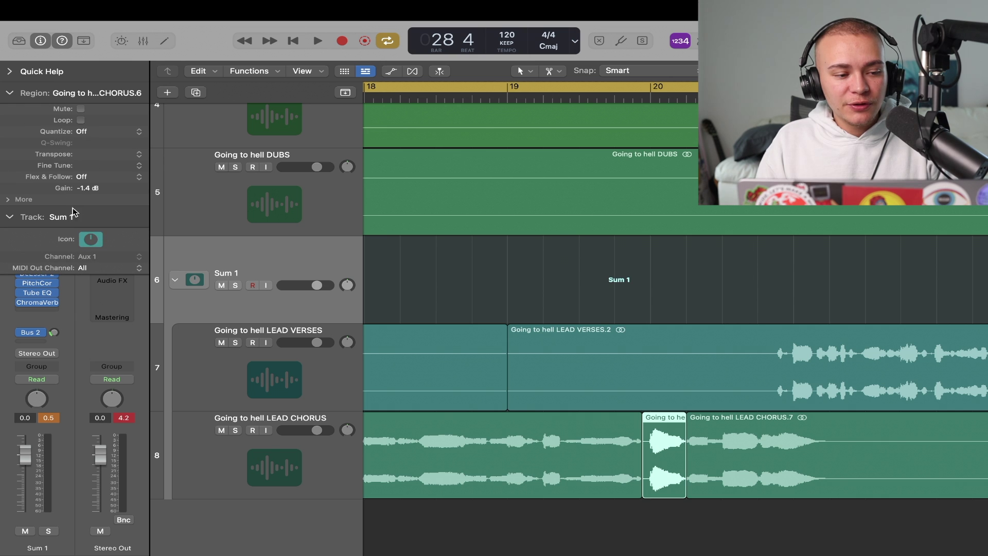
double_click(574, 99)
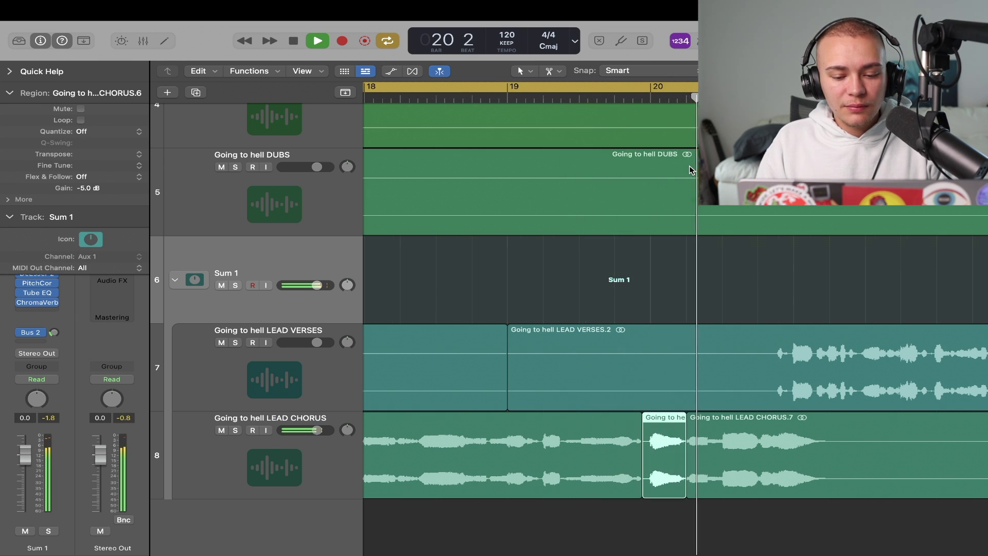
key("super+Left")
key("super+Left")
key("super+Left")
key("super+Left")
key("super+Left")
key("super+Left")
key("super+Left")
key("super+Left")
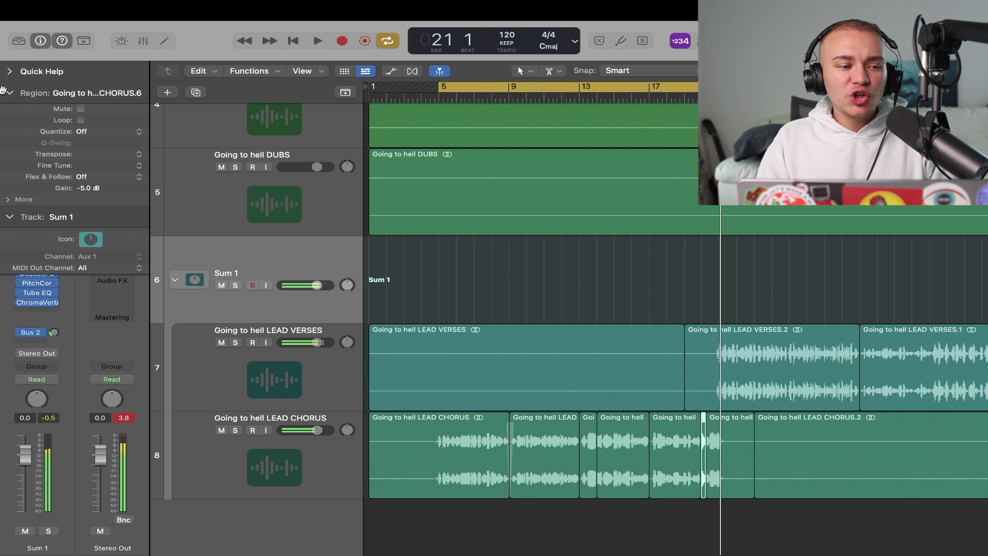
left_click(8, 93)
left_click(11, 114)
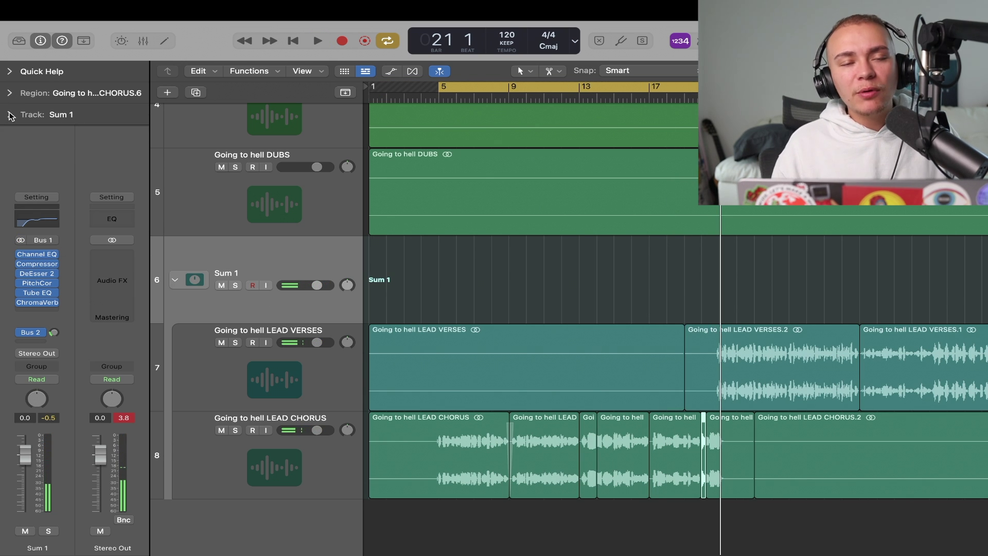